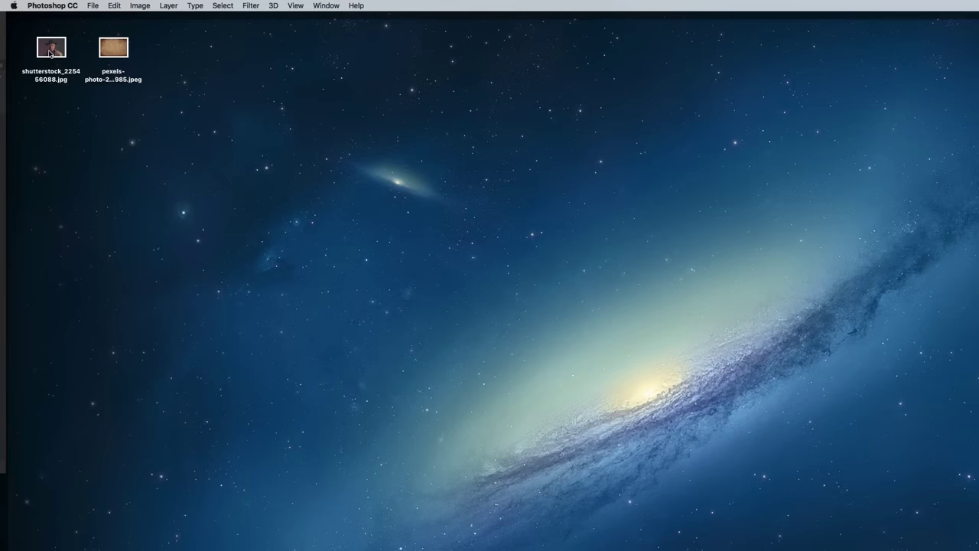
# Open shutterstock_225456088.jpg and duplicate its Background layer
pyautogui.doubleClick(52, 50)
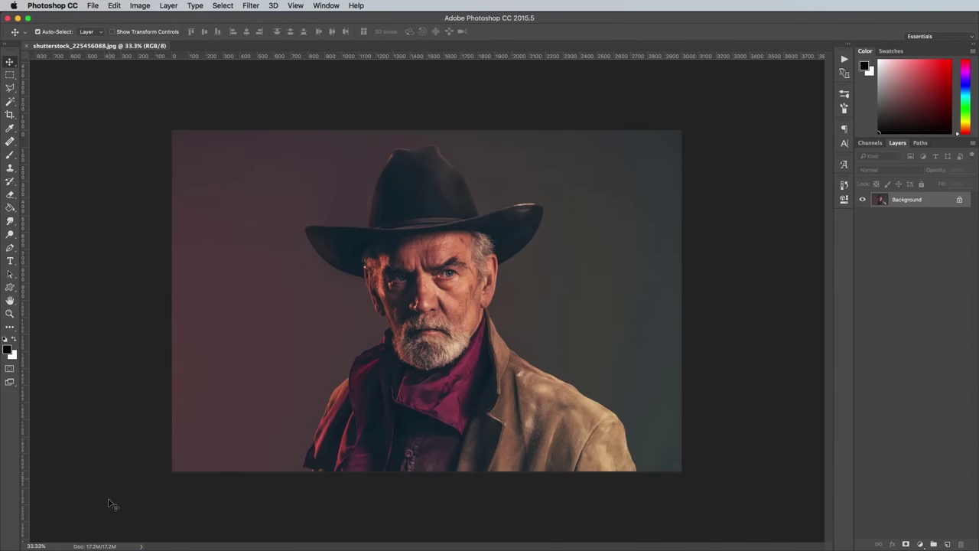
pyautogui.press('super+equal')
pyautogui.press('super+equal')
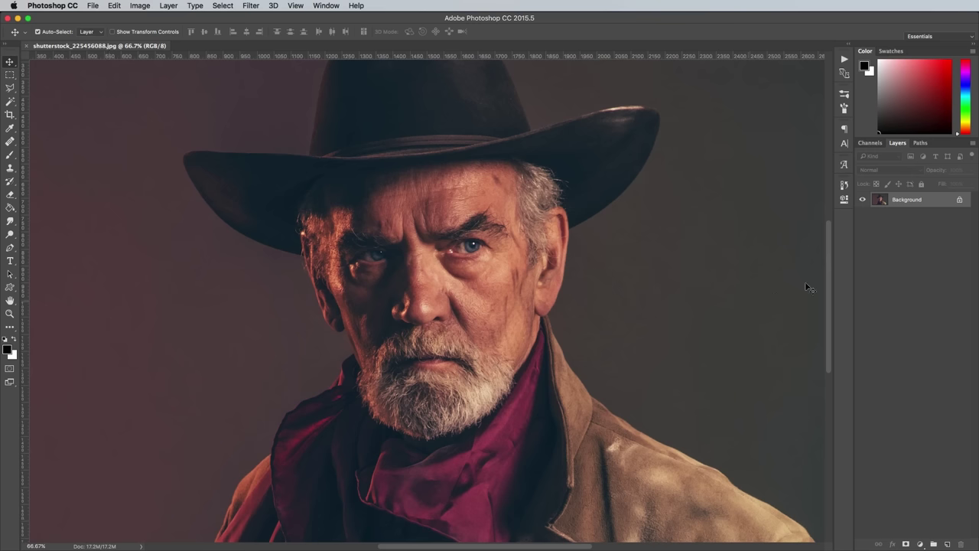
pyautogui.moveTo(932, 205); pyautogui.dragTo(948, 544)
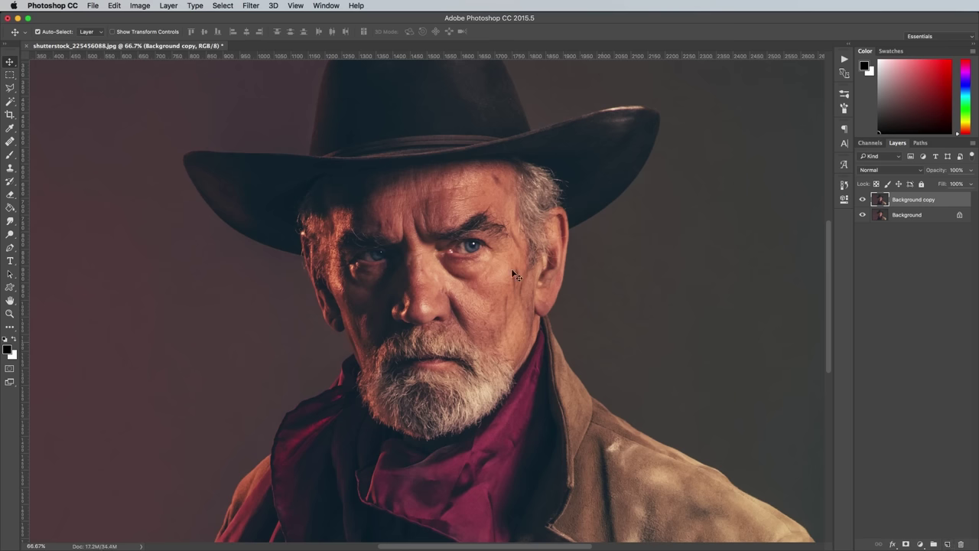
# Apply a High Pass filter with a 2-pixel radius to the Background copy layer and desaturate it
pyautogui.click(253, 11)
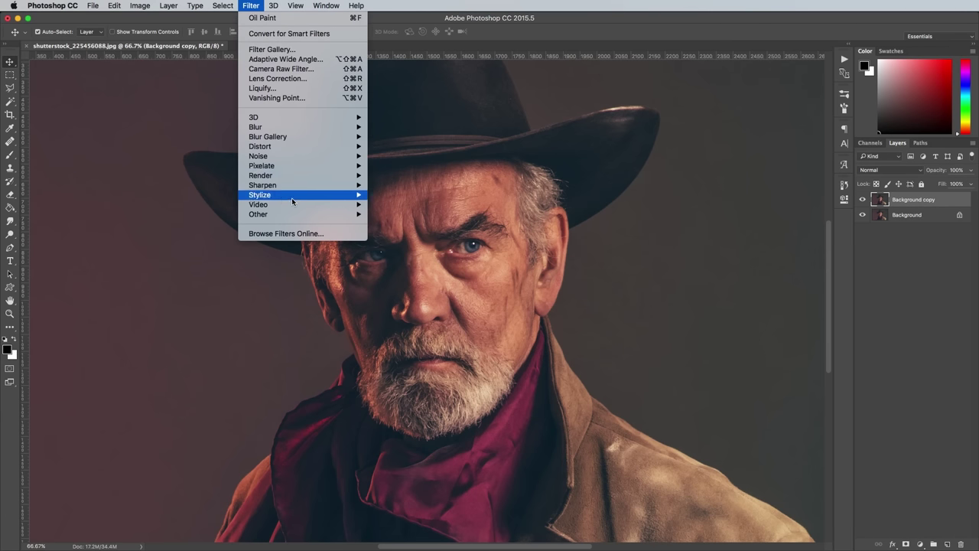
pyautogui.moveTo(301, 215)
pyautogui.click(390, 225)
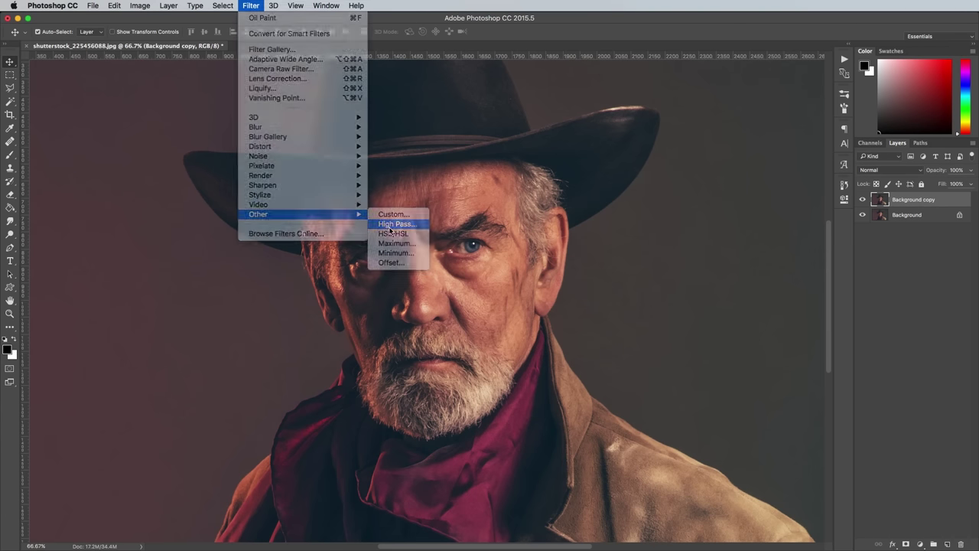
pyautogui.write('2')
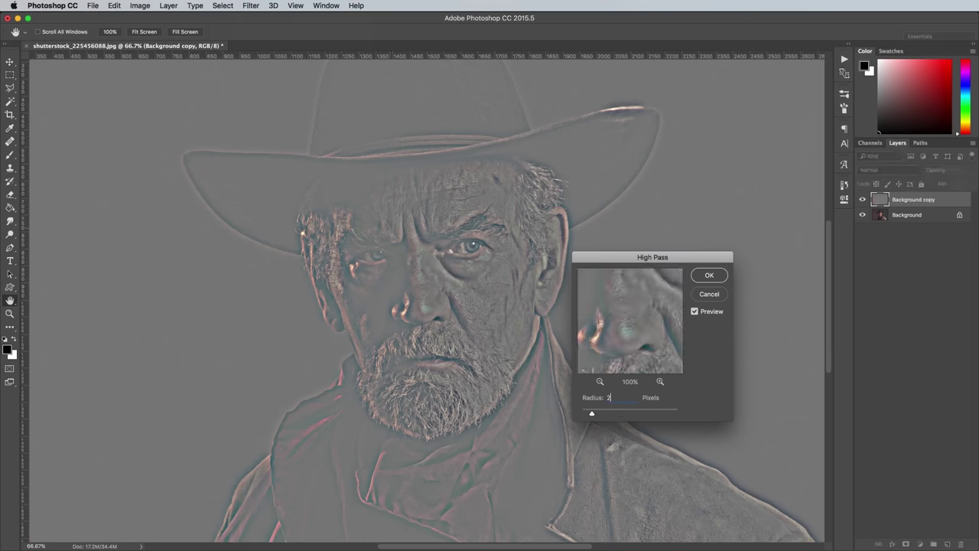
pyautogui.click(707, 275)
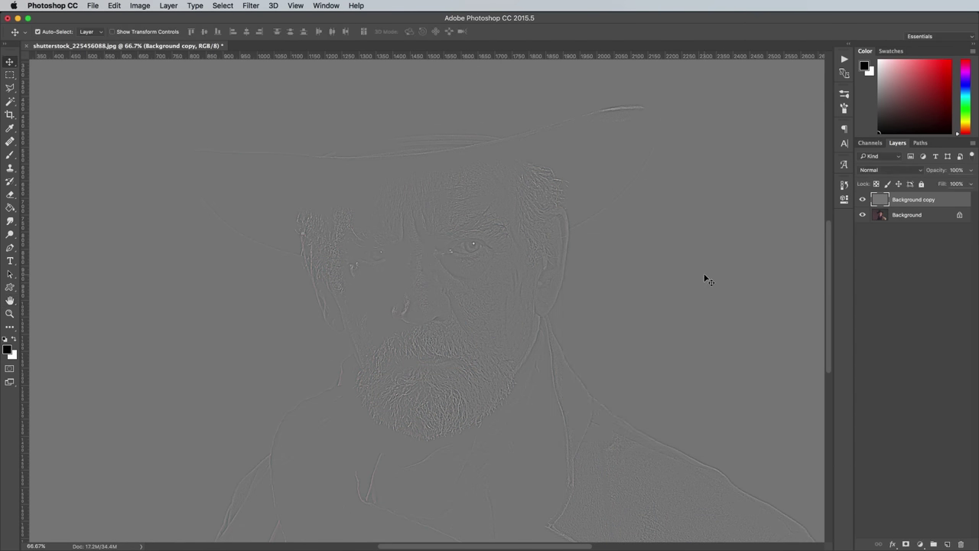
# Set the Background copy's blend mode to Linear Light and stamp all visible layers into a new layer
pyautogui.click(865, 171)
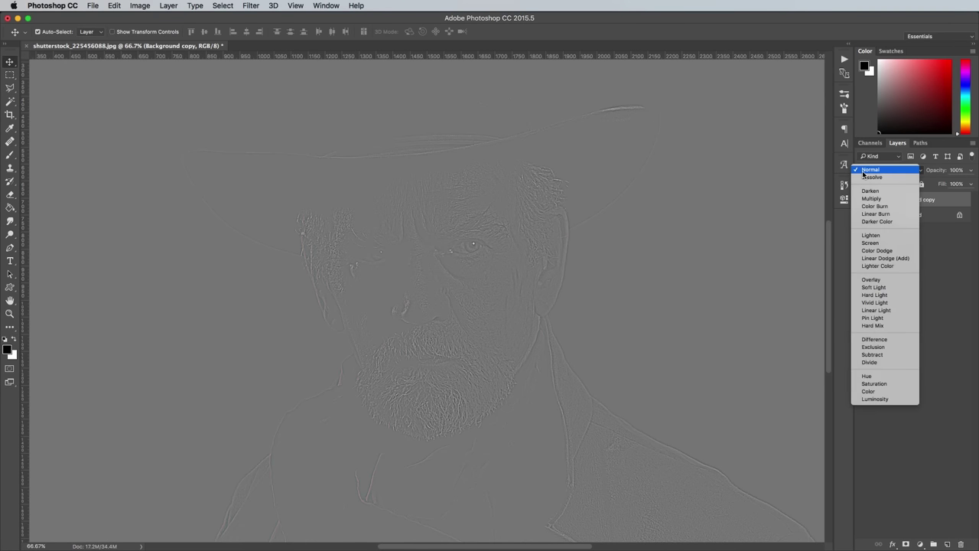
pyautogui.click(880, 311)
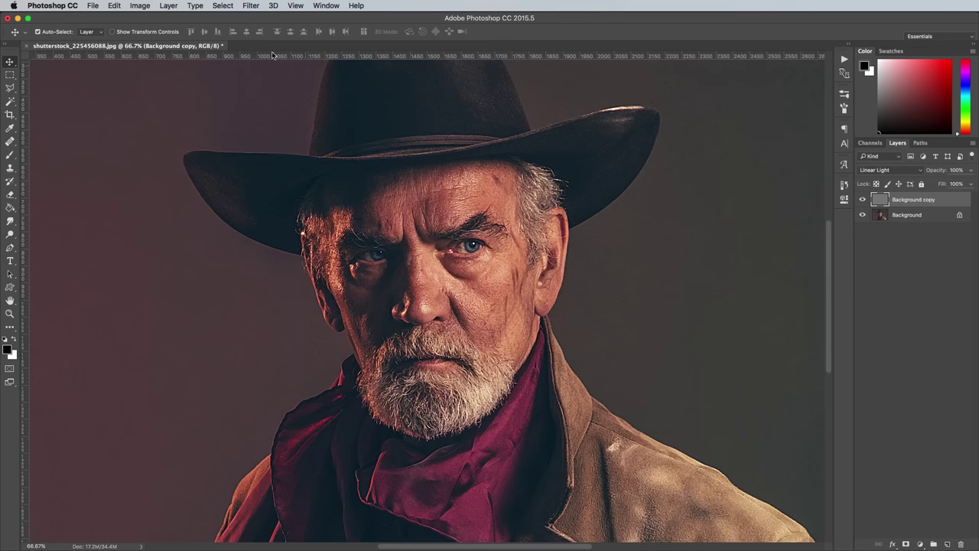
pyautogui.click(175, 8)
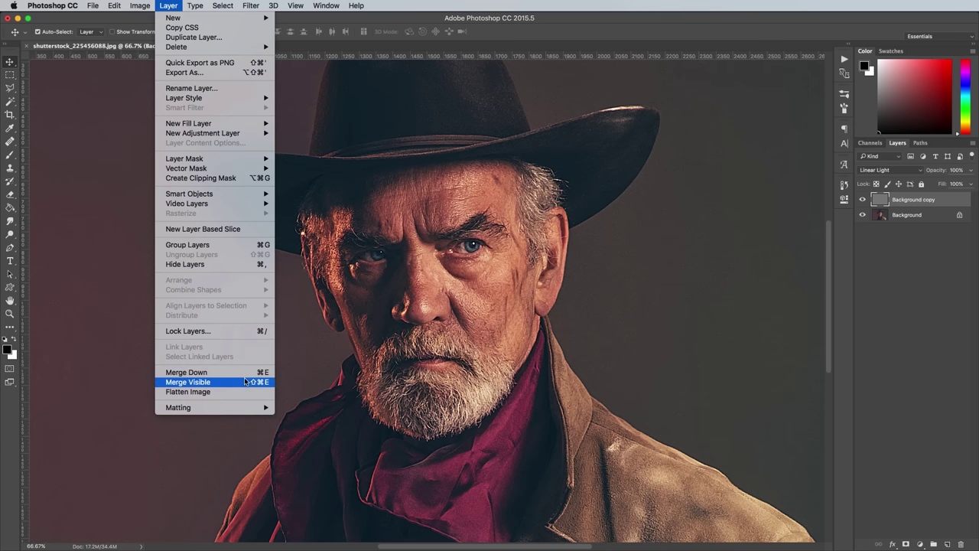
pyautogui.keyDown('alt'); pyautogui.click(246, 381); pyautogui.keyUp('alt')
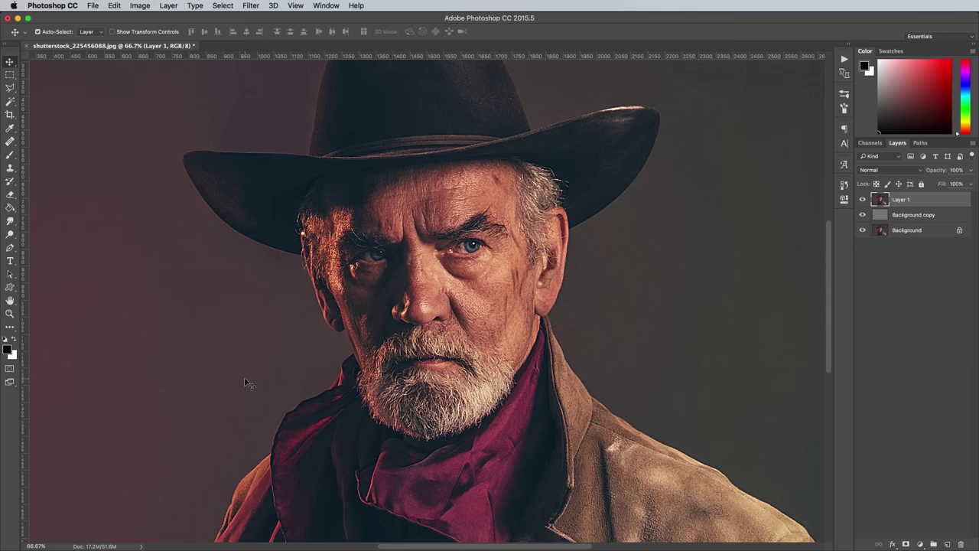
# Apply the Oil Paint filter to the stamped portrait layer with Stylization set to 2
pyautogui.click(249, 7)
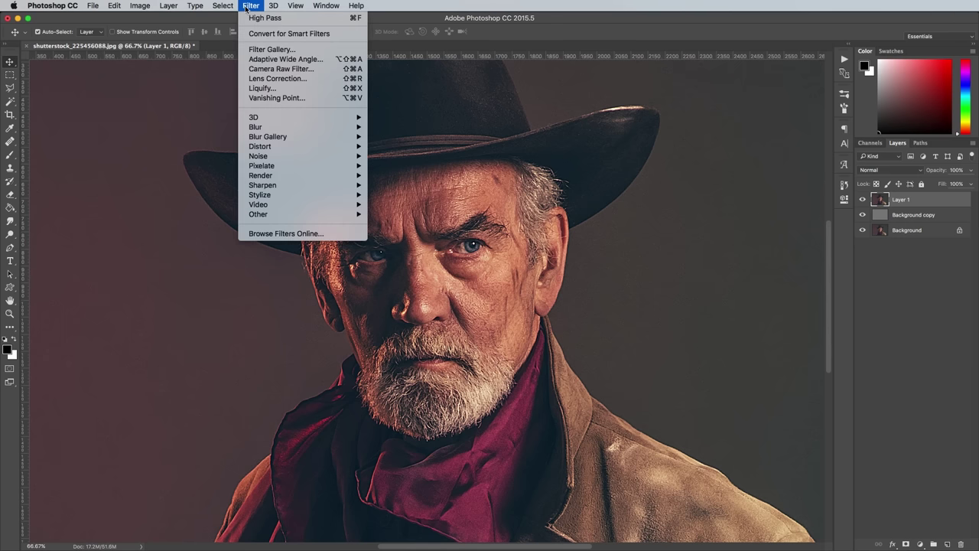
pyautogui.moveTo(264, 195)
pyautogui.click(399, 233)
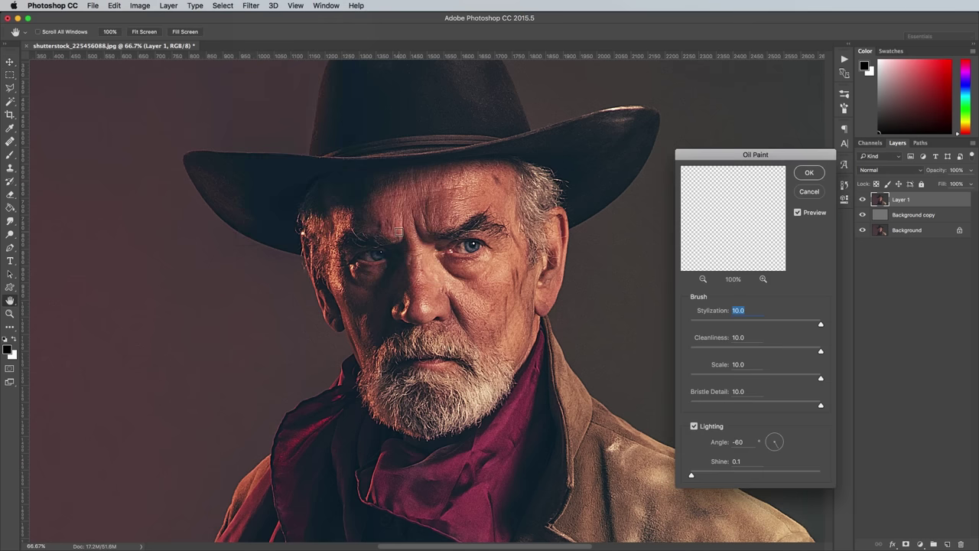
pyautogui.write('2')
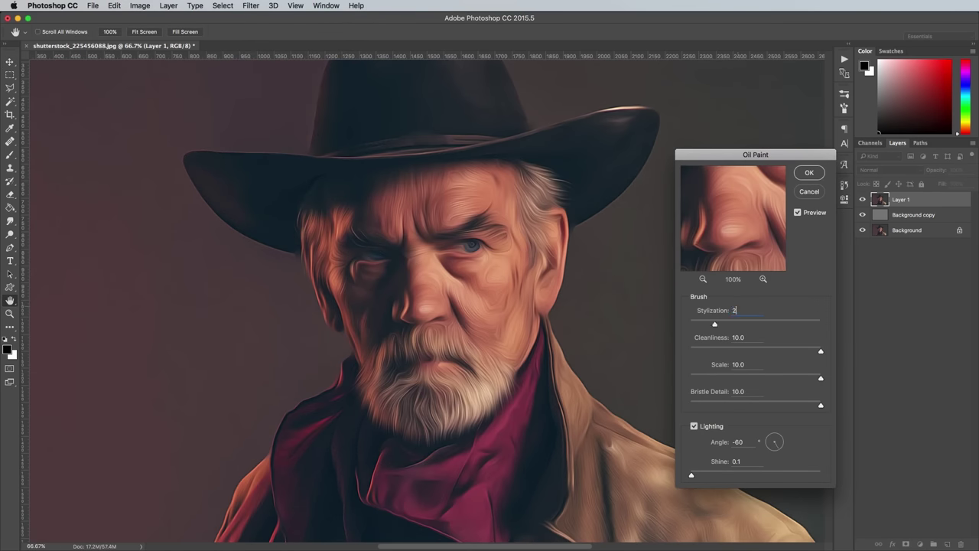
pyautogui.press('Tab')
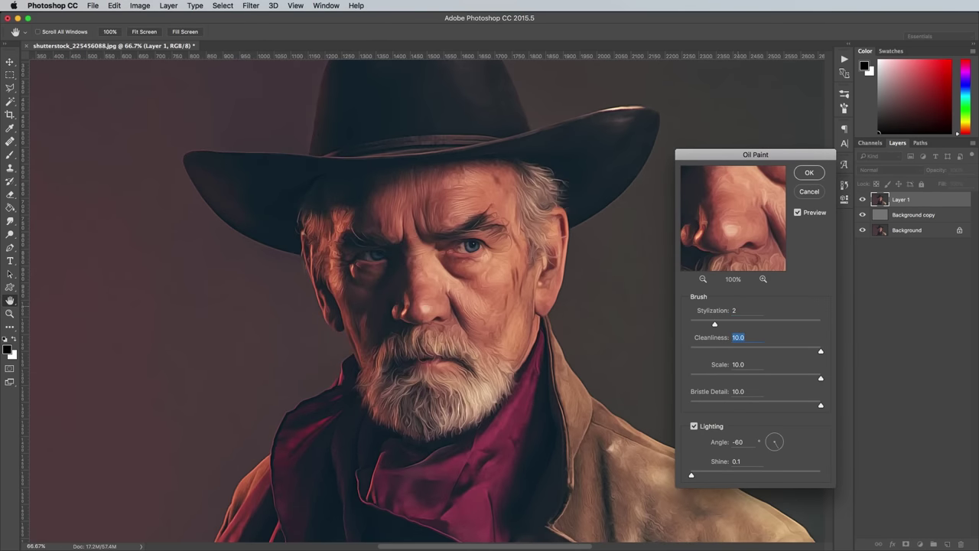
pyautogui.click(809, 174)
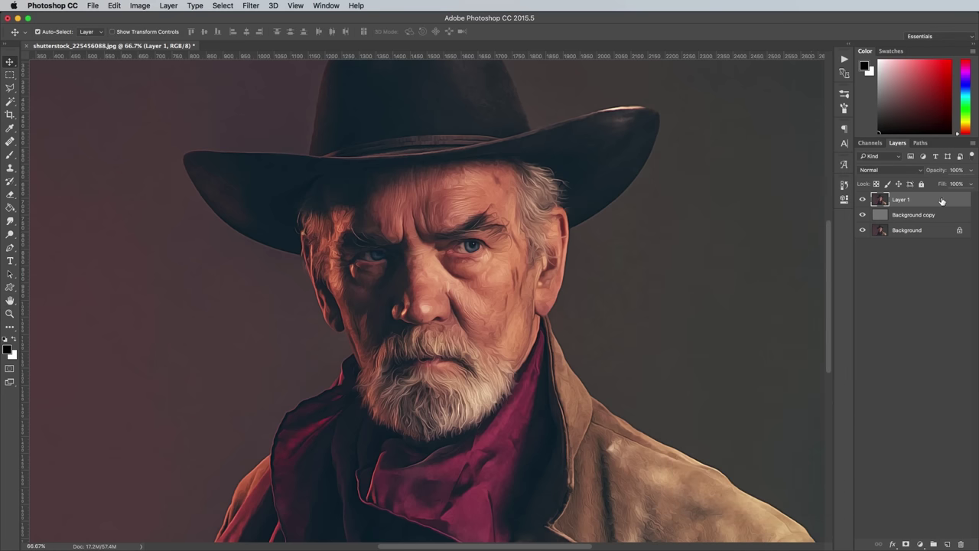
# Duplicate the oil-painted layer and set the duplicate's blend mode to Overlay
pyautogui.moveTo(934, 198); pyautogui.dragTo(949, 544)
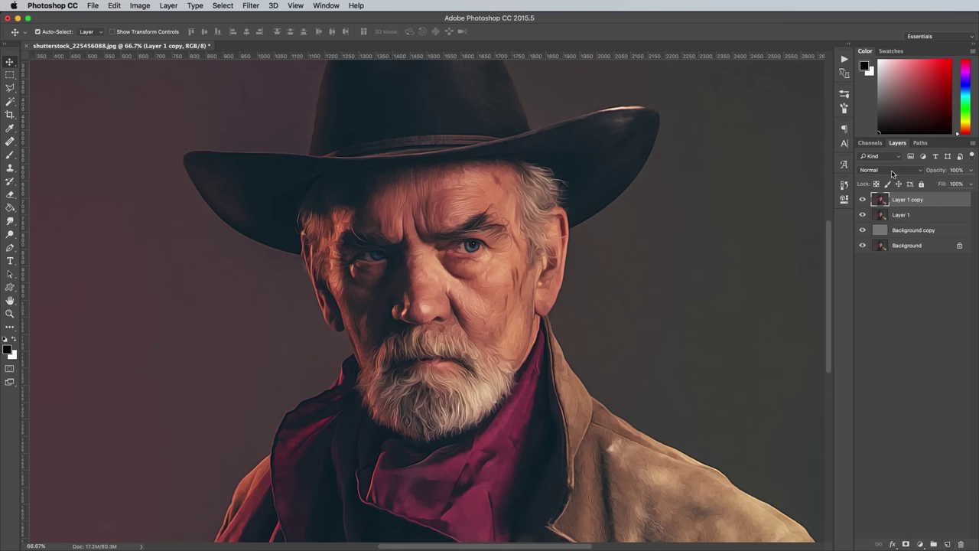
pyautogui.click(892, 171)
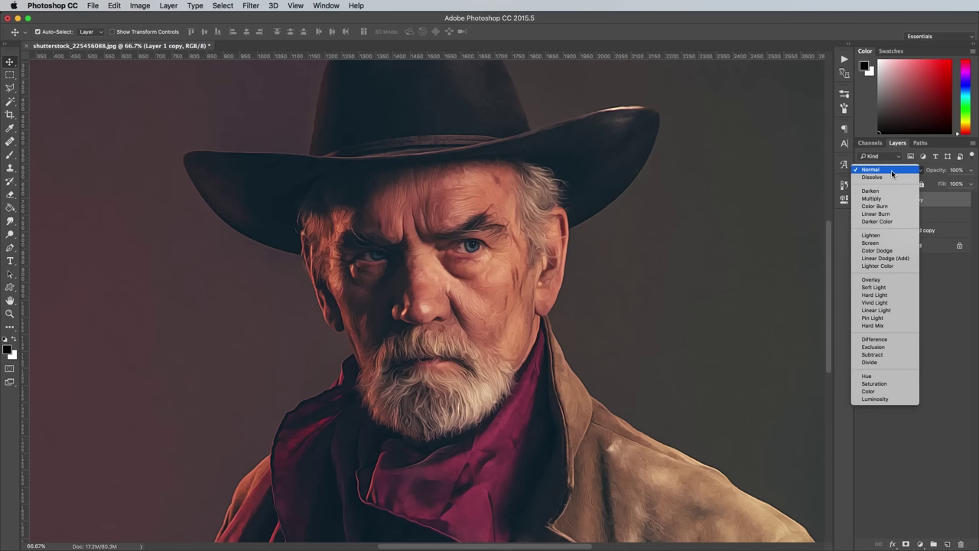
pyautogui.click(879, 280)
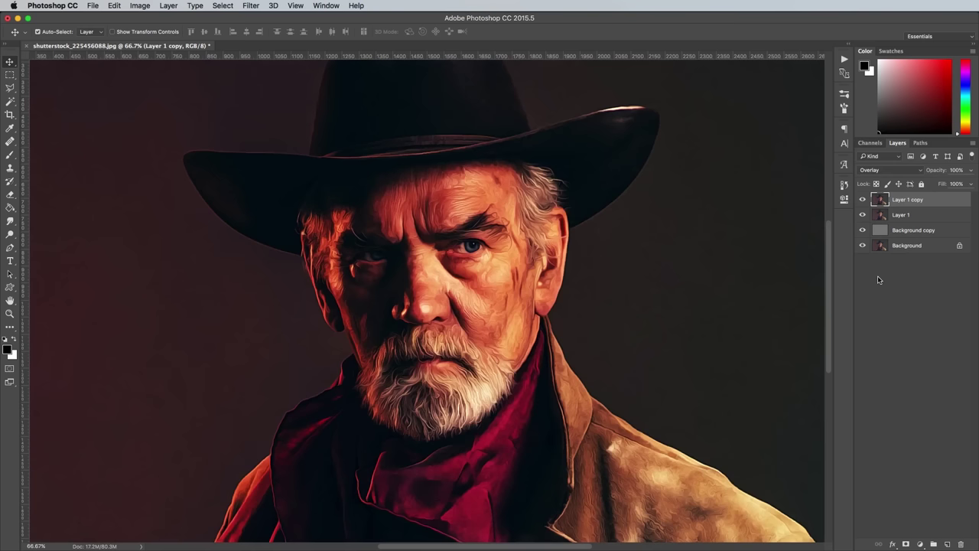
# Load the RGB channel as a highlight selection and copy and paste those pixels from Layer 1 copy onto a new layer
pyautogui.click(872, 143)
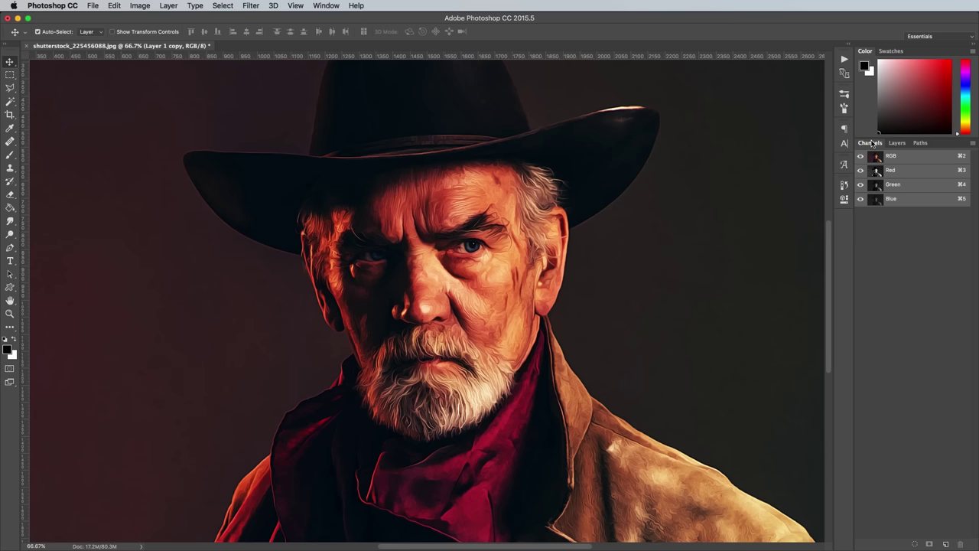
pyautogui.keyDown('super'); pyautogui.click(876, 159); pyautogui.keyUp('super')
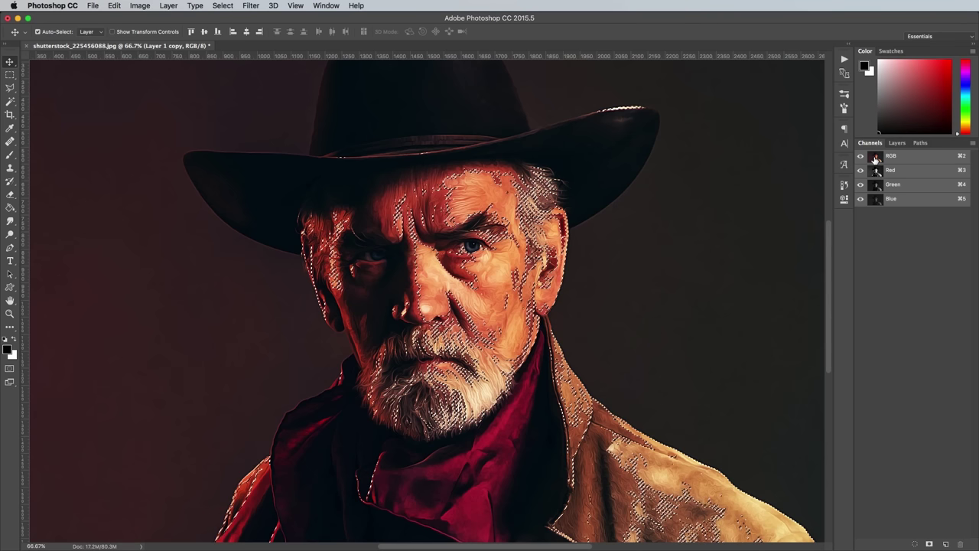
pyautogui.click(898, 143)
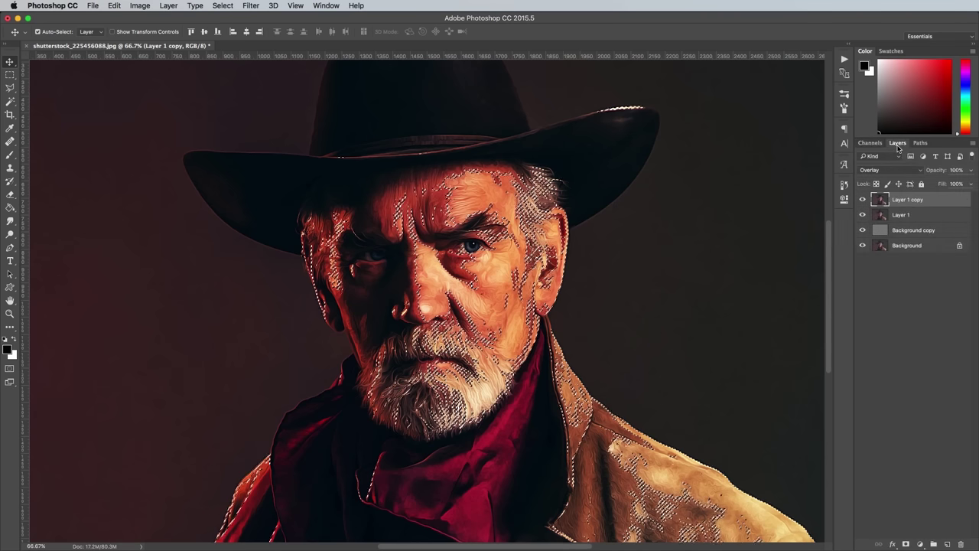
pyautogui.click(114, 5)
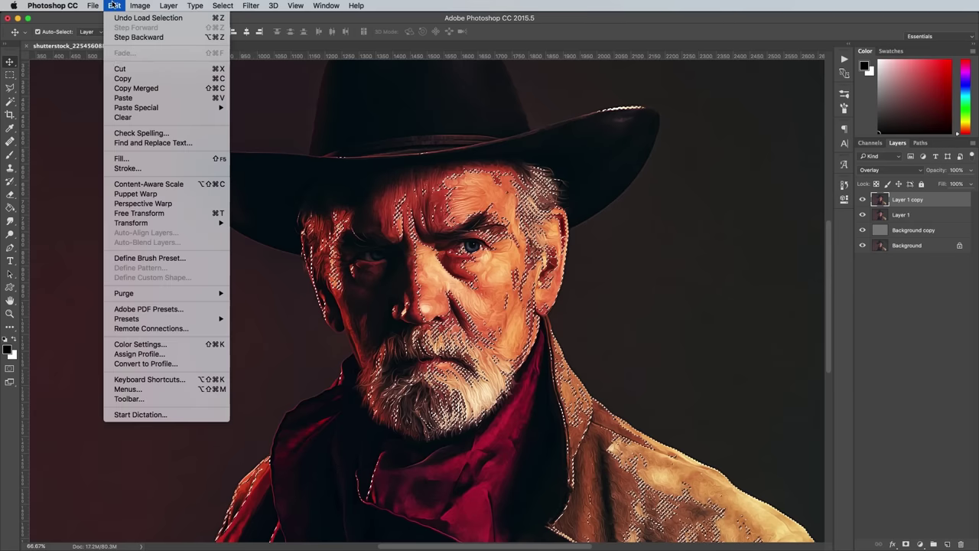
pyautogui.click(123, 78)
pyautogui.click(114, 5)
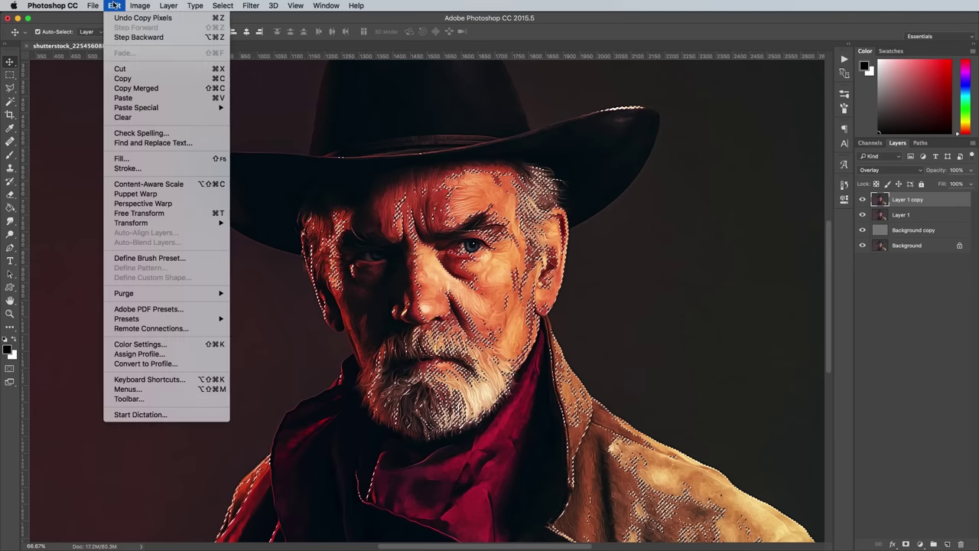
pyautogui.click(135, 100)
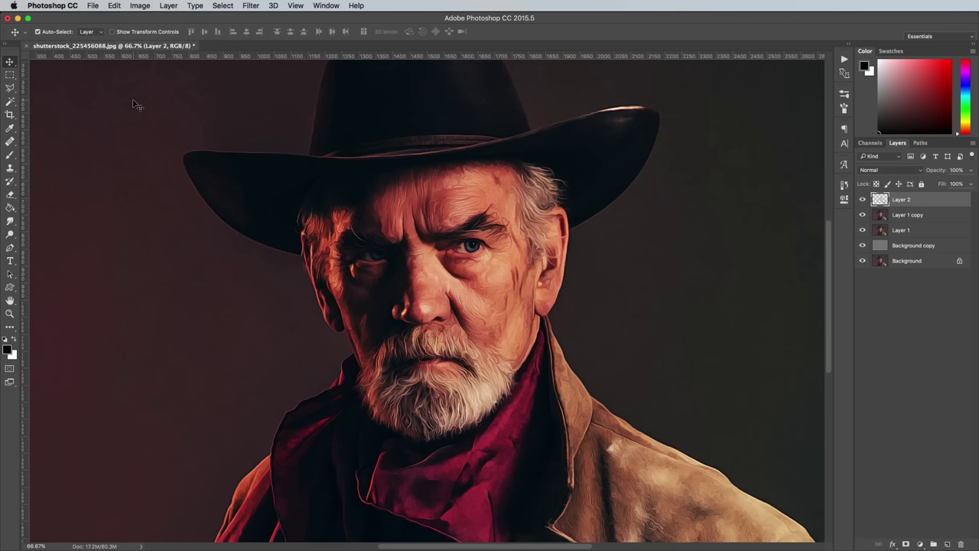
# Set the pasted highlights layer to Vivid Light at 80% opacity
pyautogui.click(875, 170)
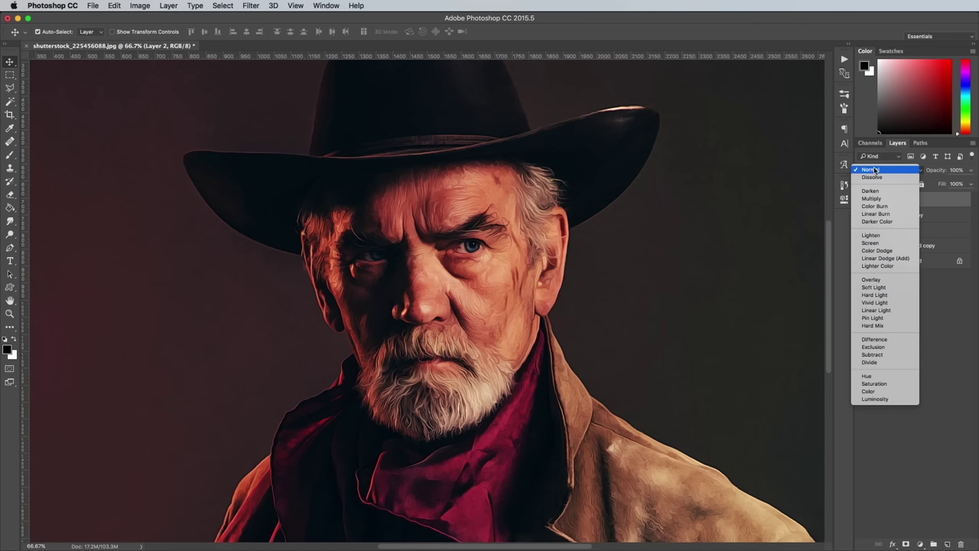
pyautogui.click(882, 303)
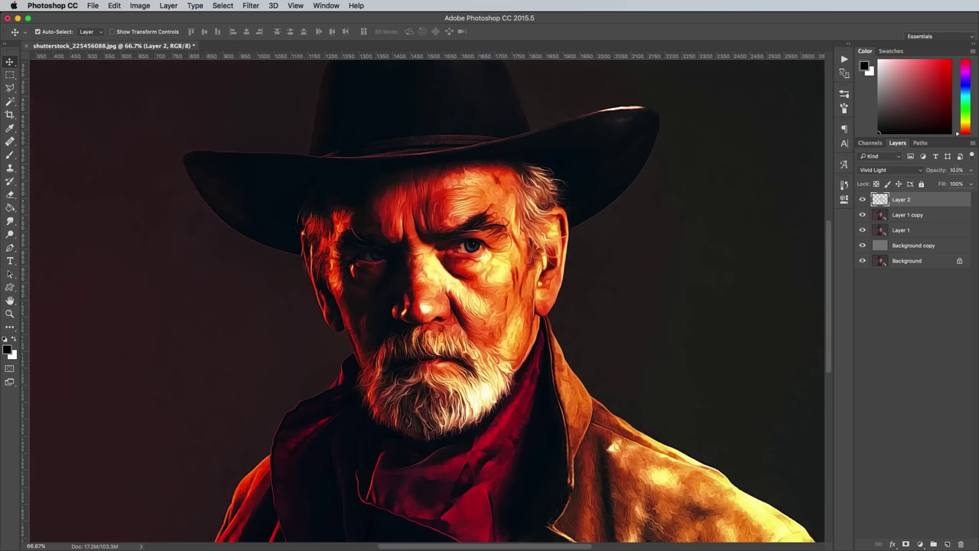
pyautogui.write('80')
# Restore the last highlight selection and fill it with white on a new layer
pyautogui.click(223, 5)
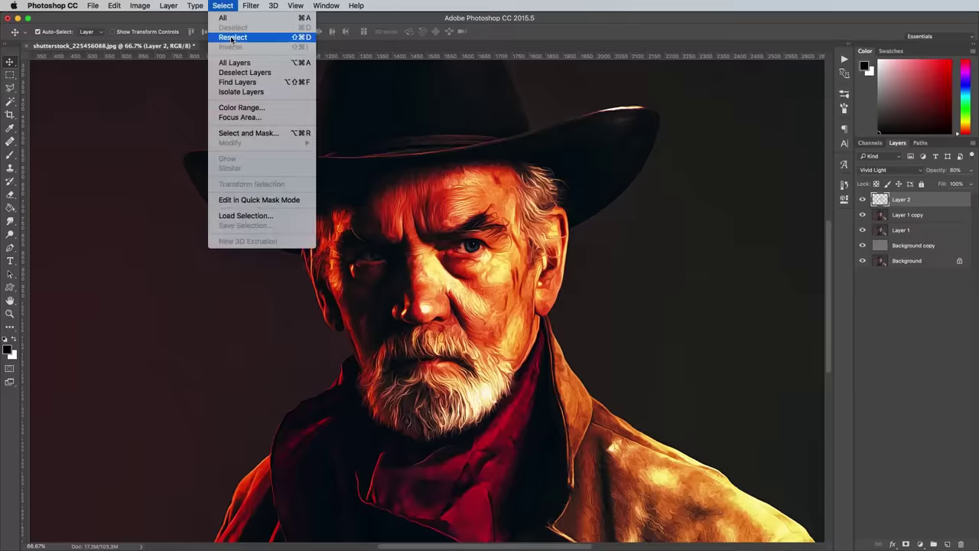
pyautogui.click(235, 38)
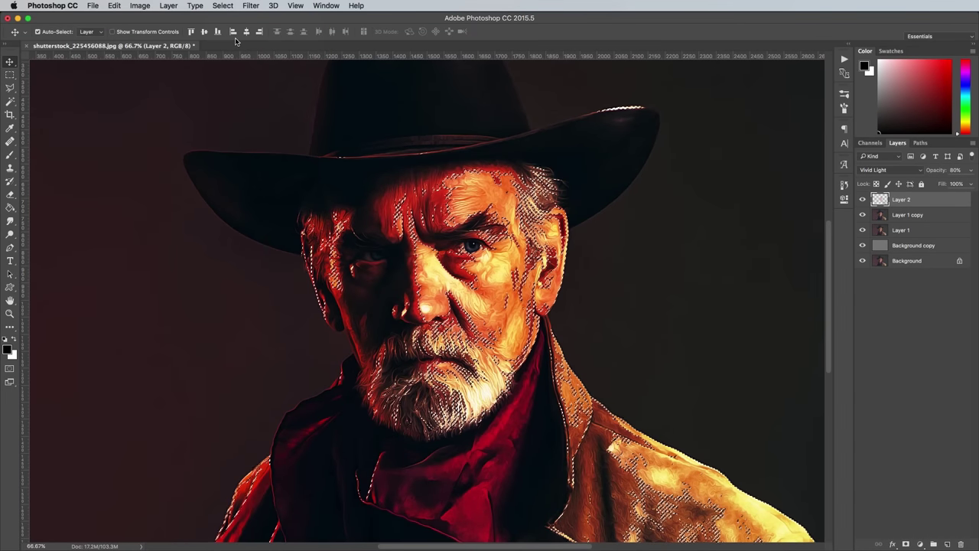
pyautogui.click(947, 545)
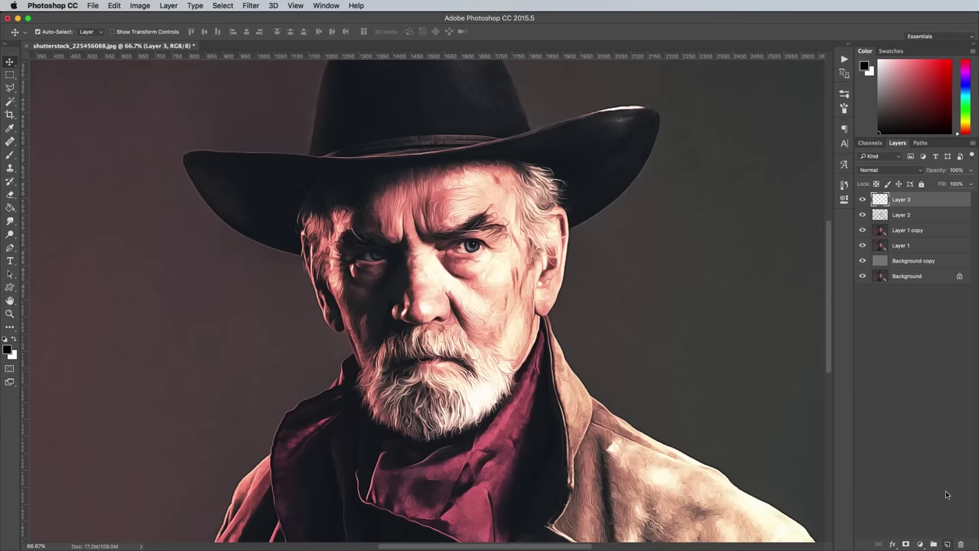
# Set the white highlights layer to Soft Light and stamp all visible layers into a new layer
pyautogui.click(895, 170)
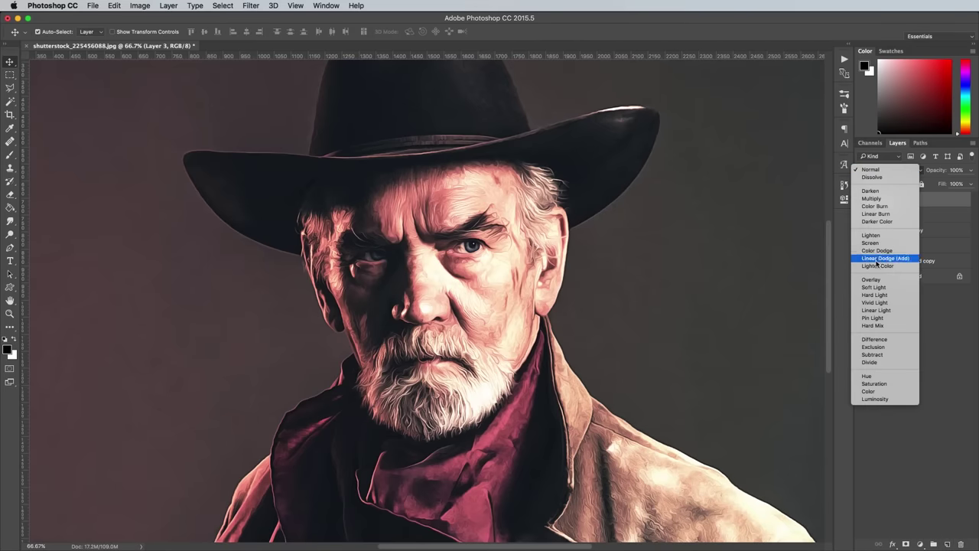
pyautogui.click(873, 287)
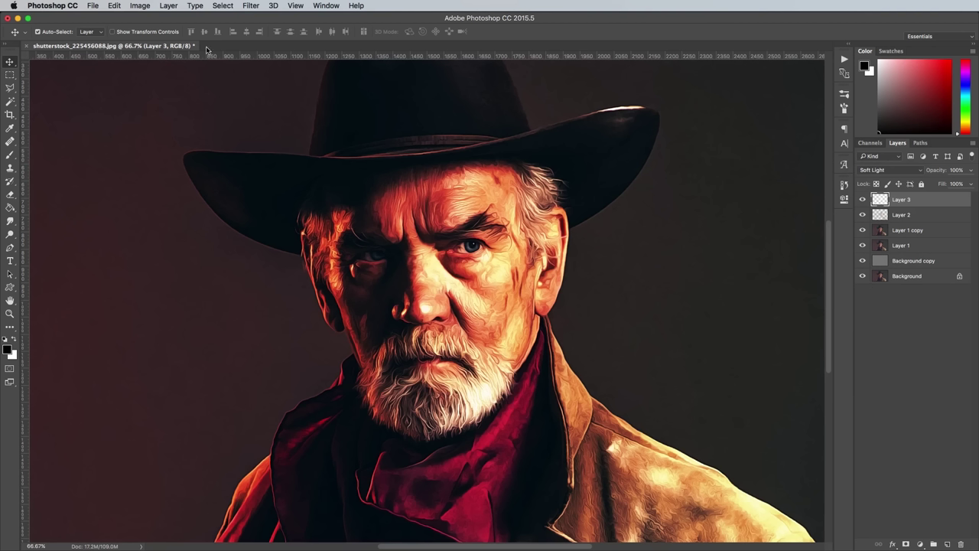
pyautogui.click(169, 6)
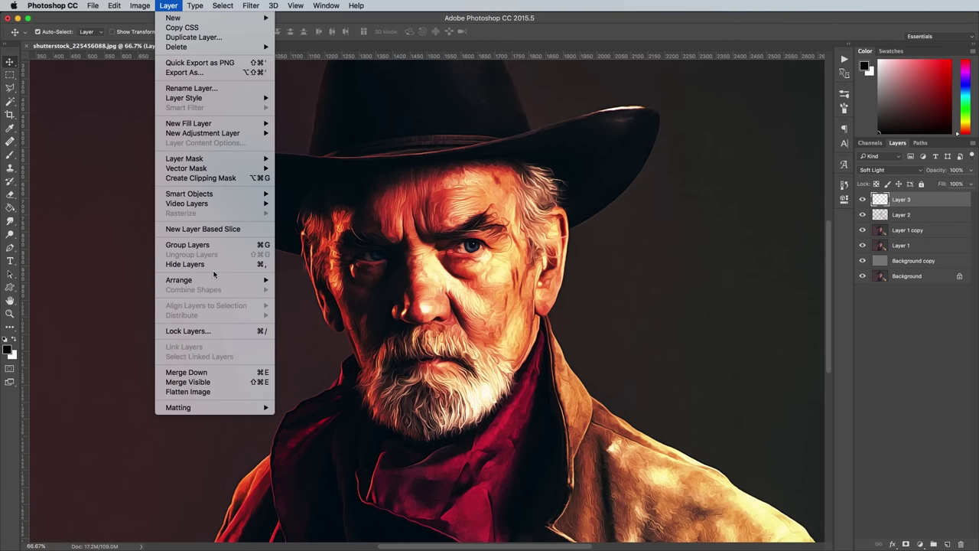
pyautogui.keyDown('alt'); pyautogui.click(226, 382); pyautogui.keyUp('alt')
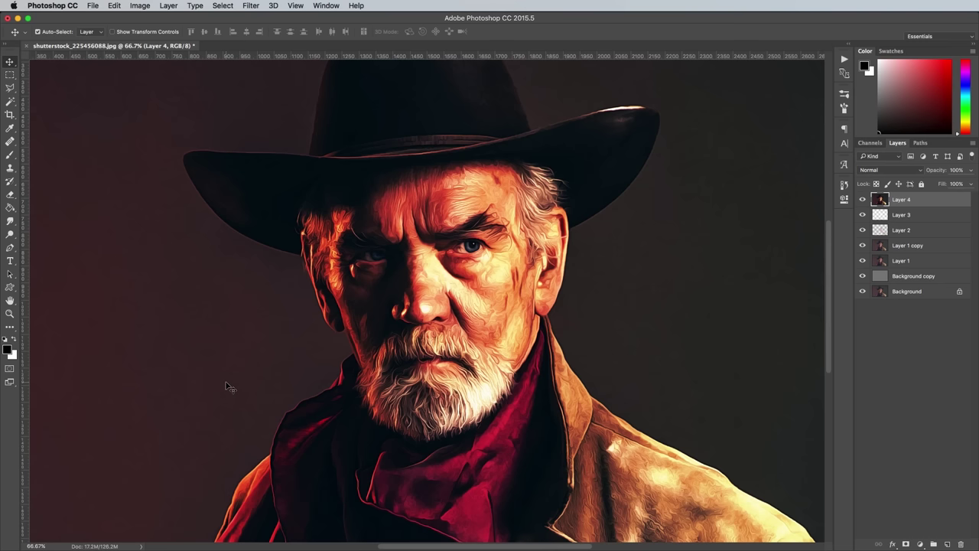
# Apply the Poster Edges filter to Layer 4 with Edge Thickness 0, Edge Intensity 0 and Posterization 6
pyautogui.click(252, 6)
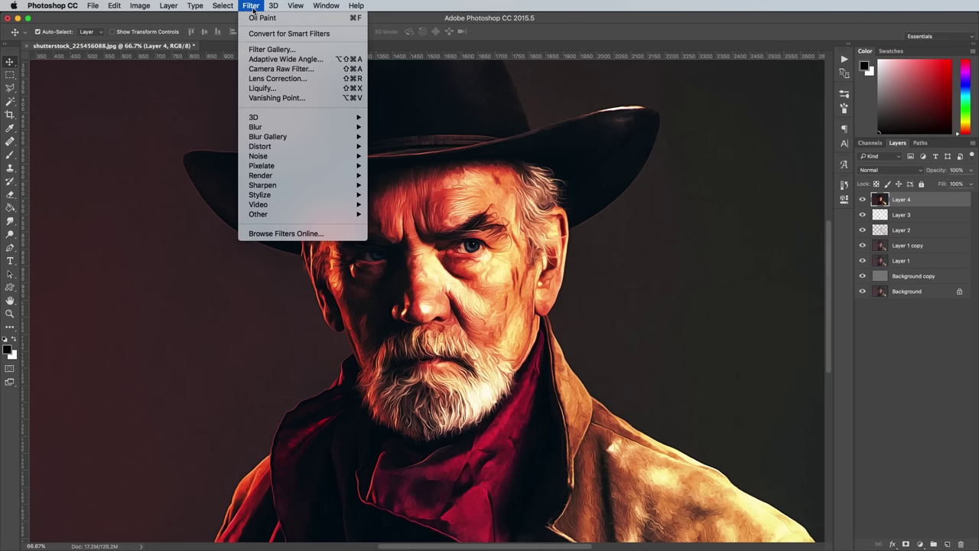
pyautogui.click(260, 49)
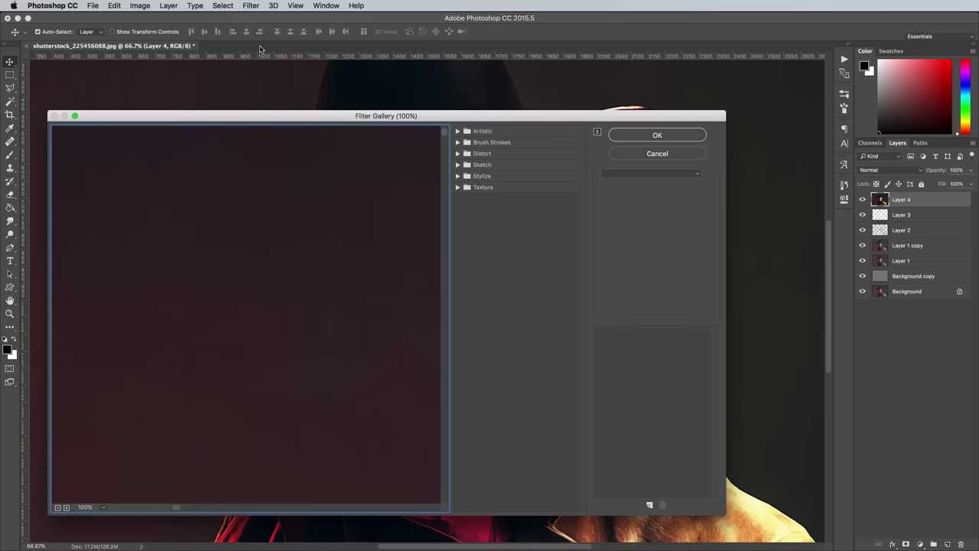
pyautogui.click(461, 131)
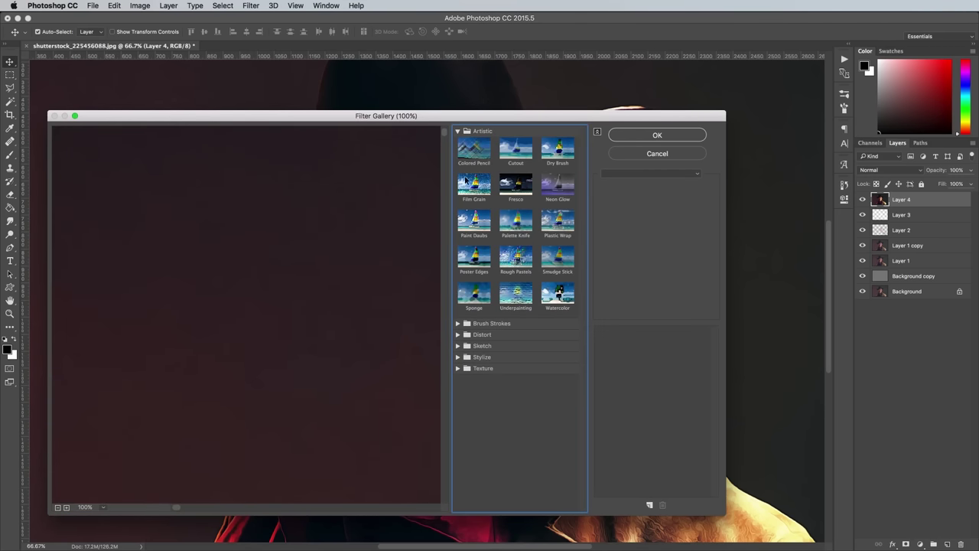
pyautogui.click(474, 258)
pyautogui.moveTo(356, 372); pyautogui.dragTo(83, 201)
pyautogui.moveTo(631, 196); pyautogui.dragTo(725, 249)
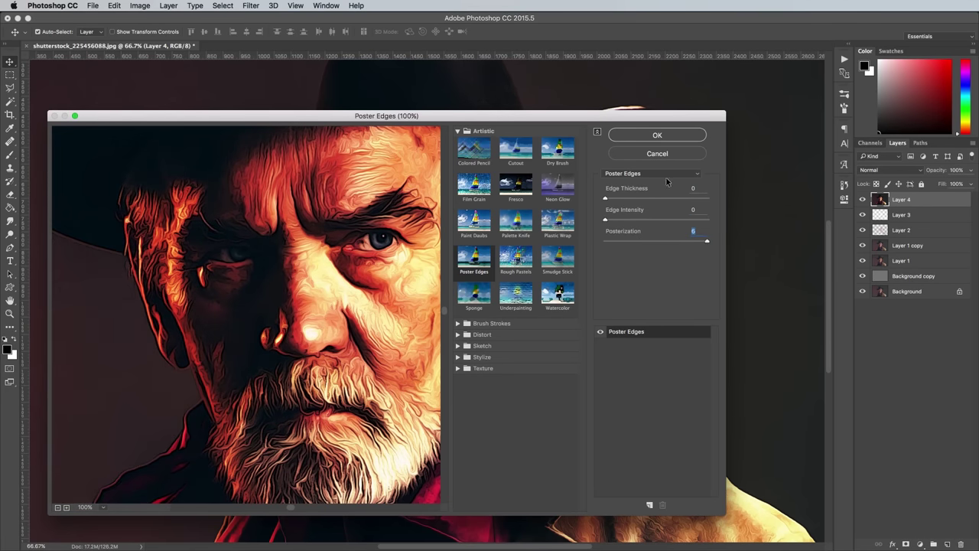
pyautogui.click(666, 138)
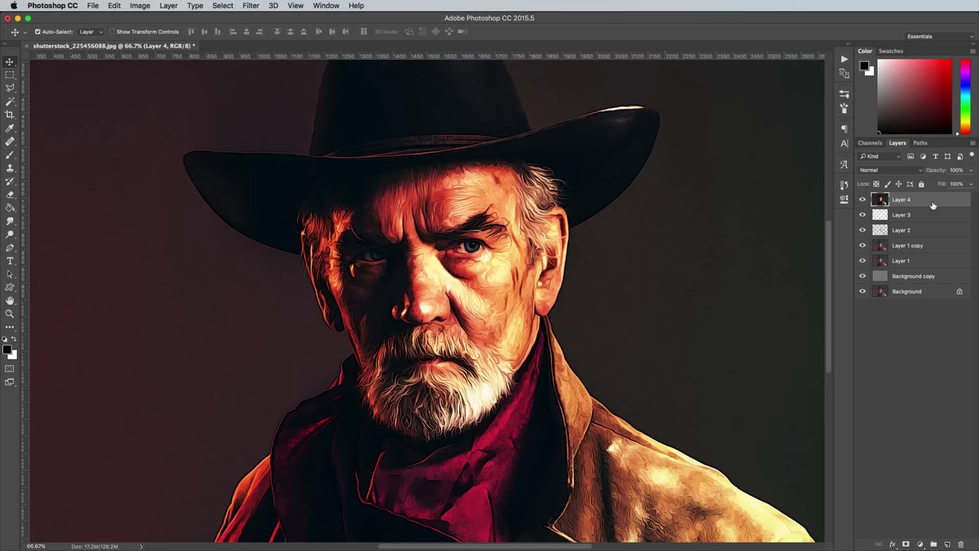
# Duplicate Layer 4 and desaturate the copy
pyautogui.moveTo(932, 205); pyautogui.dragTo(947, 544)
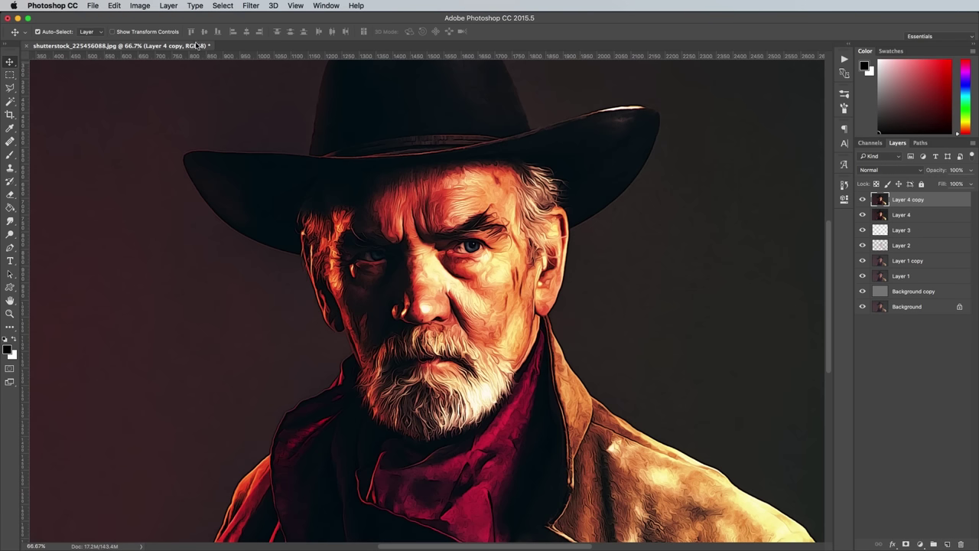
pyautogui.click(140, 5)
pyautogui.moveTo(174, 35)
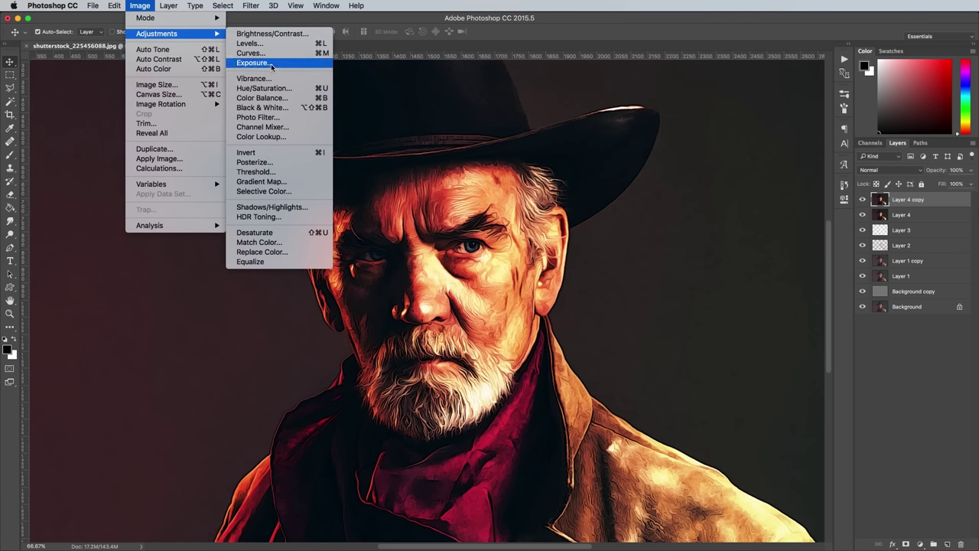
pyautogui.click(279, 232)
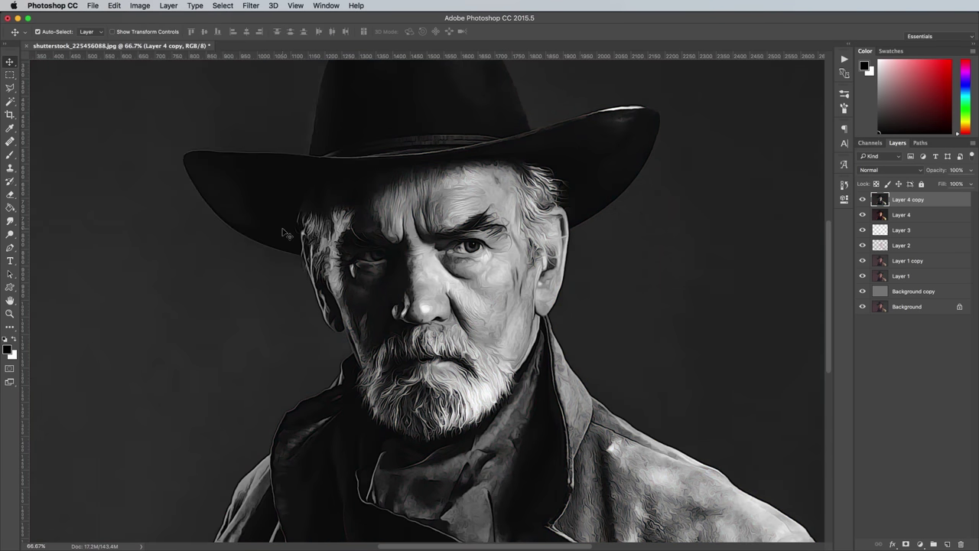
# Apply the Glowing Edges filter to the desaturated copy with Edge Width 1, Edge Brightness 2 and Smoothness 1
pyautogui.click(251, 5)
pyautogui.click(264, 46)
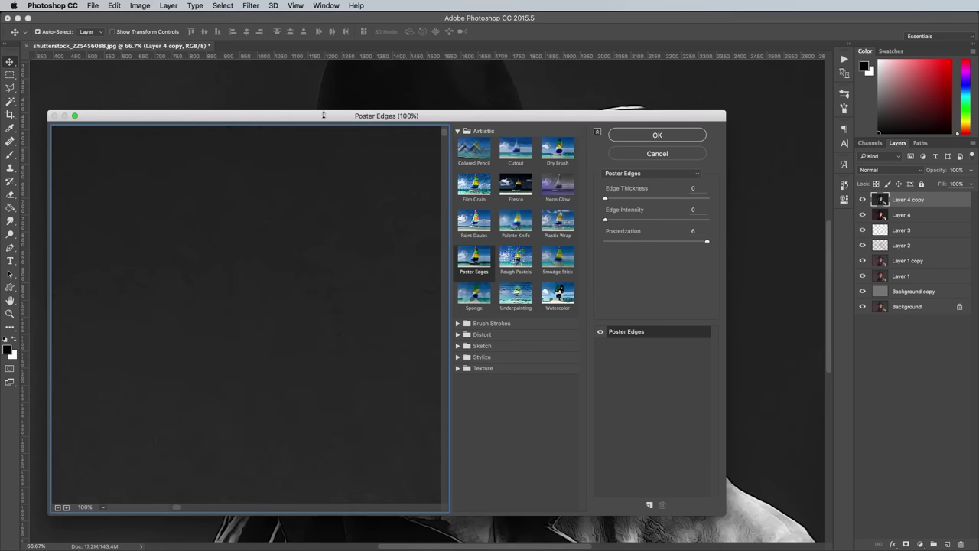
pyautogui.click(458, 356)
pyautogui.click(474, 374)
pyautogui.scroll(-3, 134, 187)
pyautogui.hscroll(5, 134, 187)
pyautogui.moveTo(613, 198); pyautogui.dragTo(605, 241)
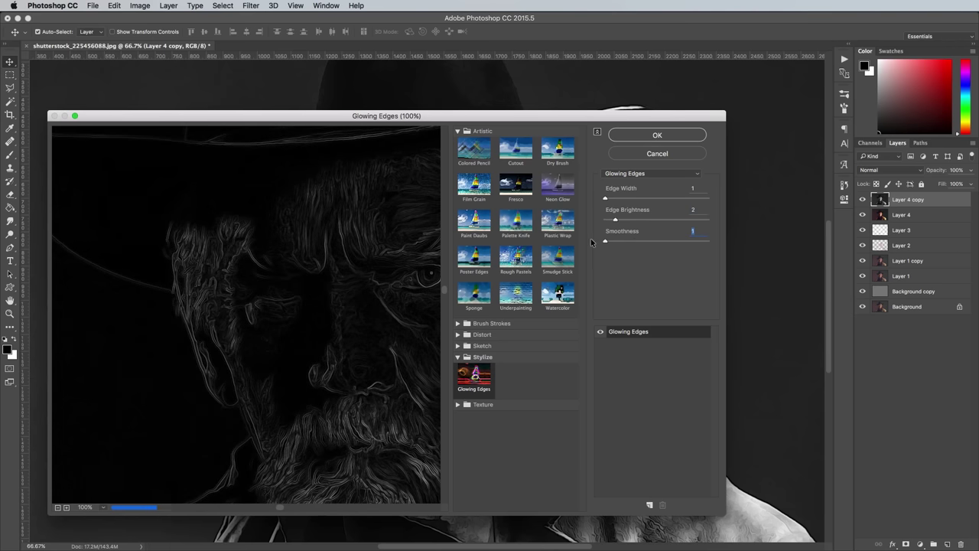
pyautogui.click(639, 138)
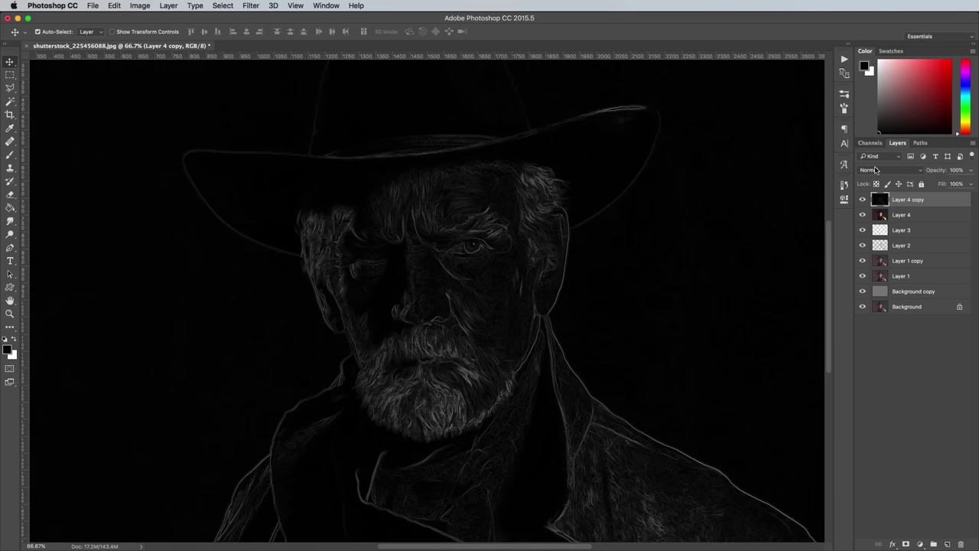
# Blend the glowing edges layer with Screen at 70% opacity and compare the image with and without it
pyautogui.click(877, 170)
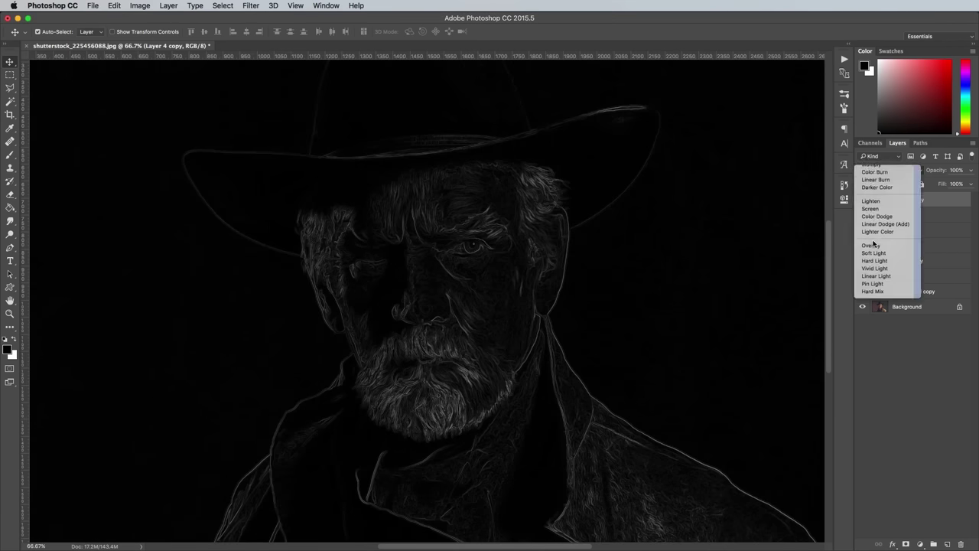
pyautogui.click(871, 224)
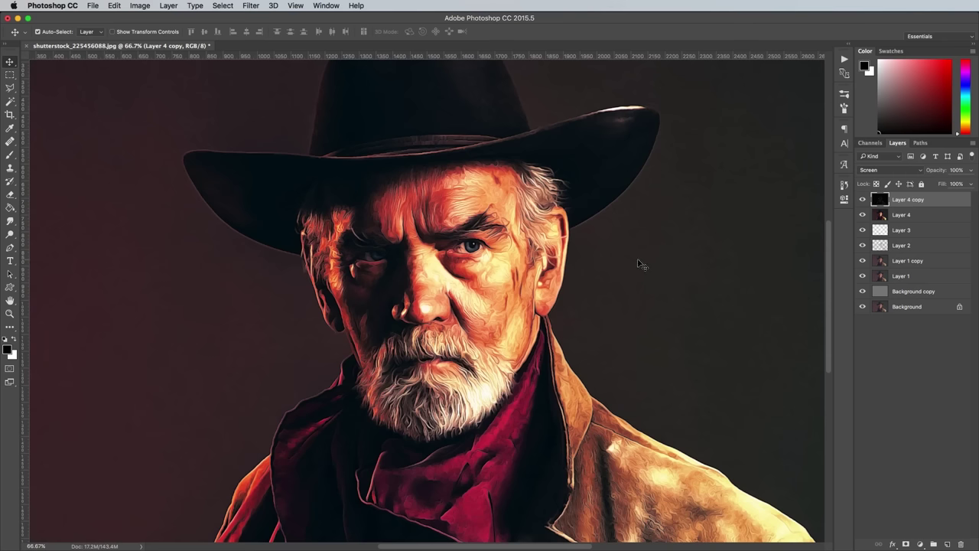
pyautogui.press('super+1')
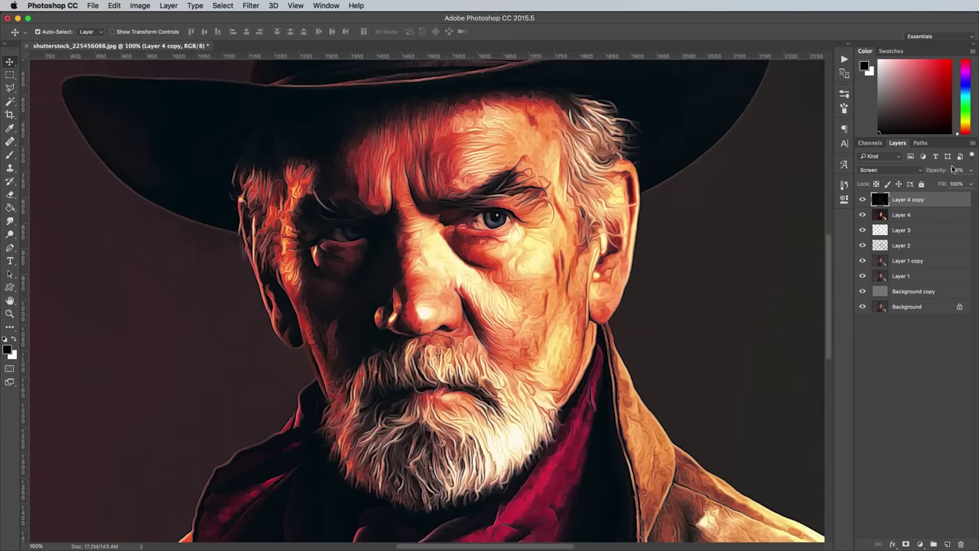
pyautogui.press('7')
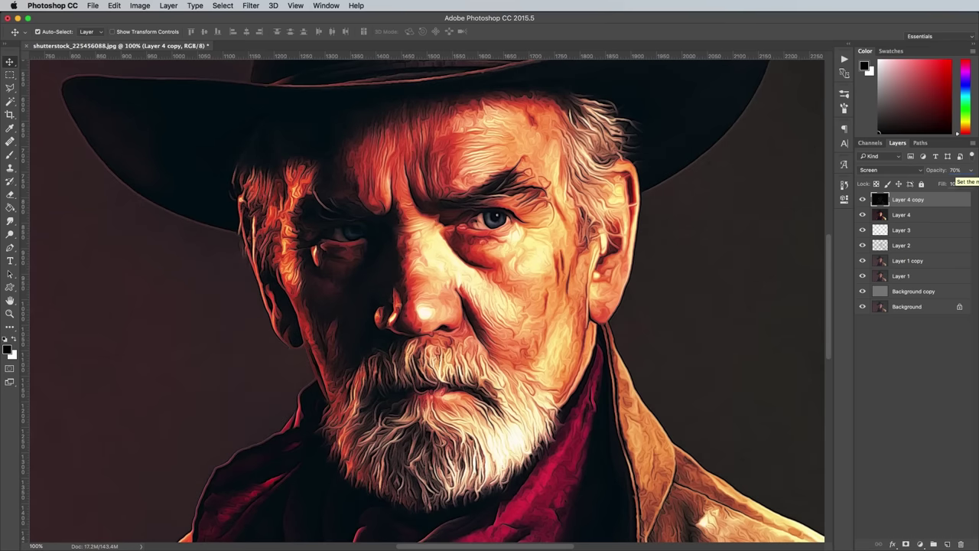
pyautogui.click(863, 200)
pyautogui.click(863, 200)
# Add a new layer above the glowing edges layer and fill it with 50% Gray
pyautogui.click(947, 544)
pyautogui.click(115, 6)
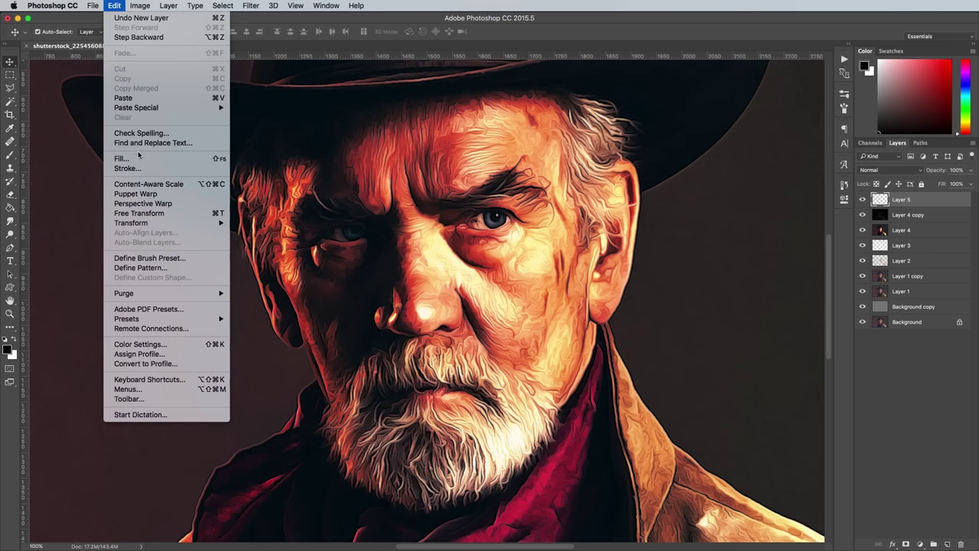
pyautogui.click(139, 158)
pyautogui.click(612, 260)
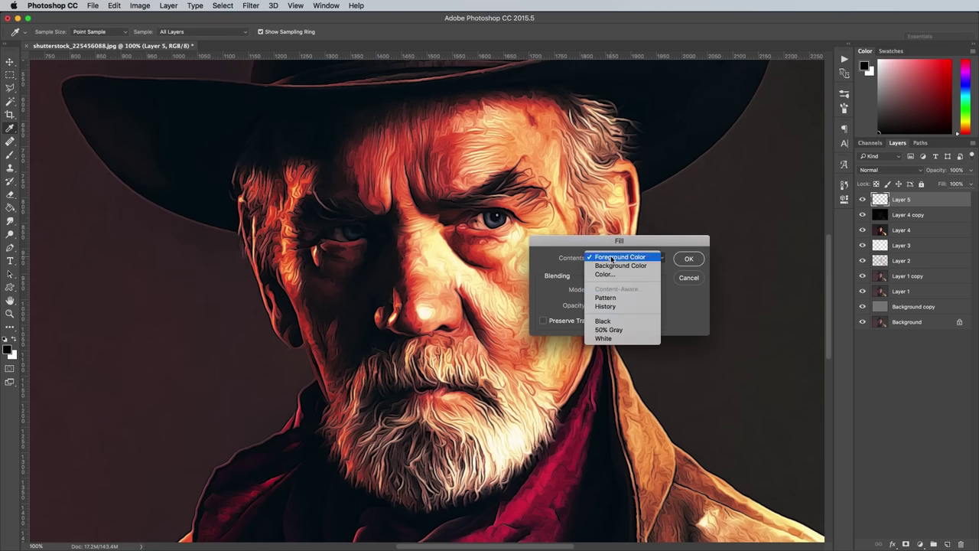
pyautogui.click(615, 330)
pyautogui.click(687, 260)
pyautogui.press('v')
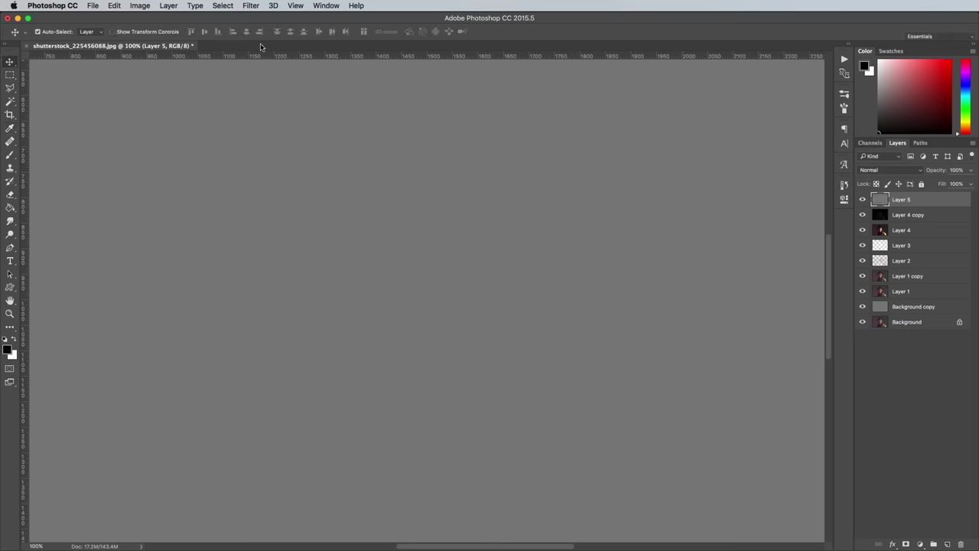
# Add 20% Gaussian monochromatic noise to the gray layer and set its blend mode to Overlay
pyautogui.click(250, 6)
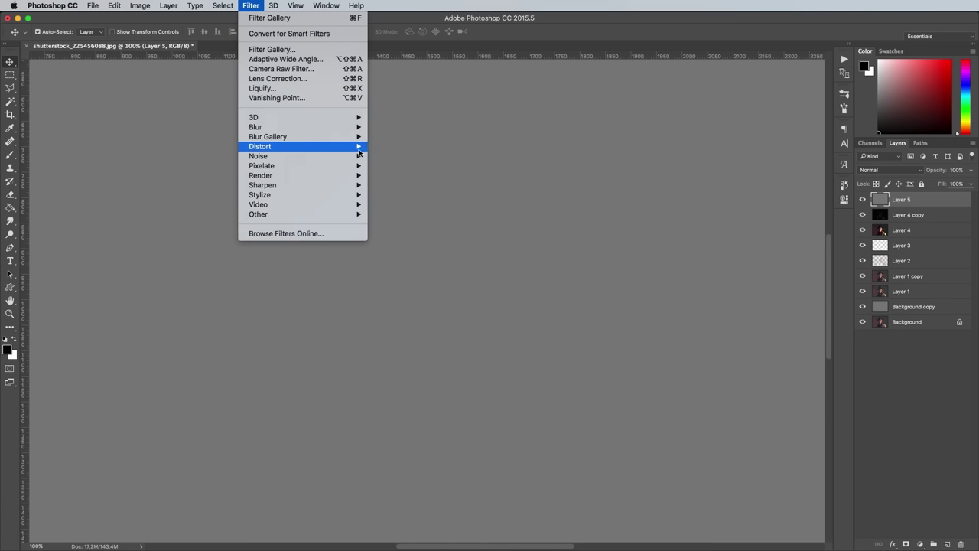
pyautogui.moveTo(354, 157)
pyautogui.click(397, 156)
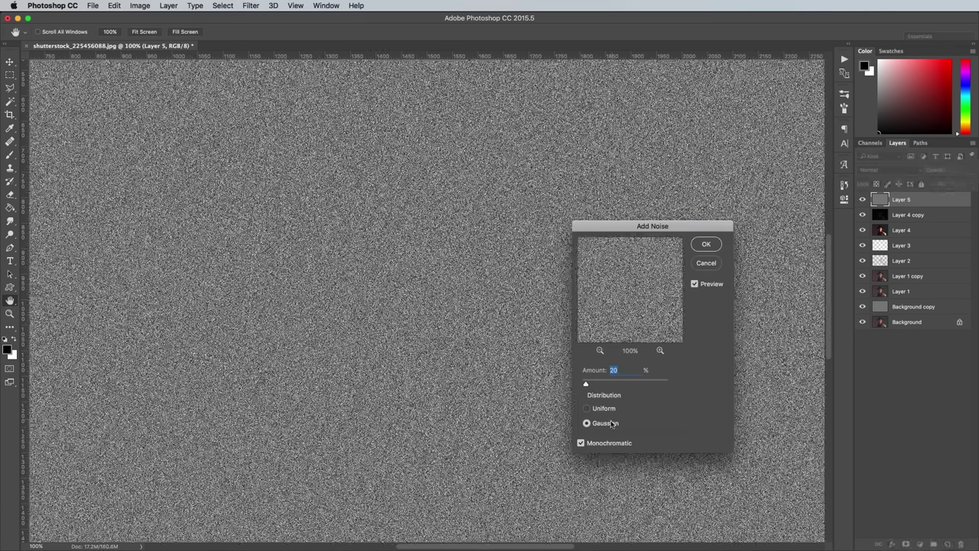
pyautogui.click(707, 247)
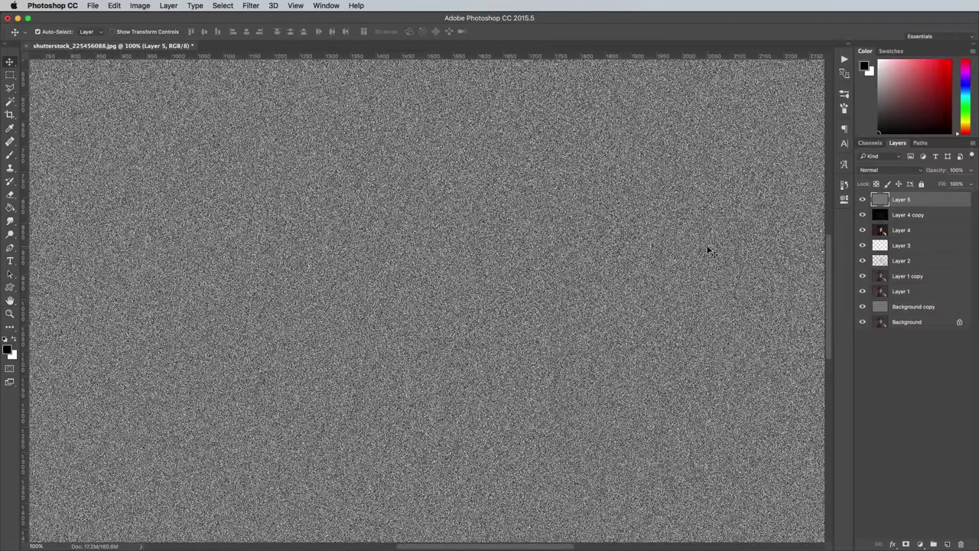
pyautogui.click(870, 170)
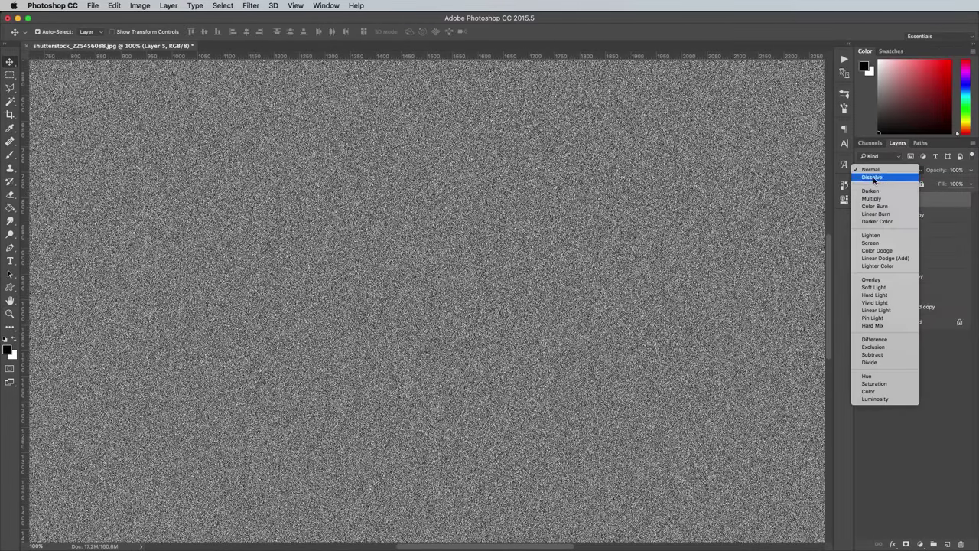
pyautogui.click(885, 280)
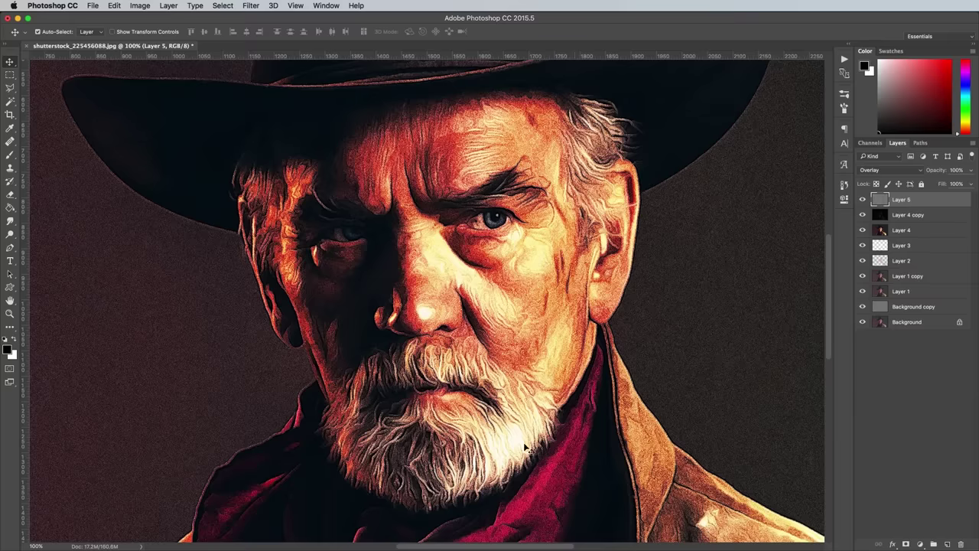
# Open the paper texture pexels-photo-235985.jpeg from the desktop and copy the whole image into the portrait document as a new layer
pyautogui.press('F11')
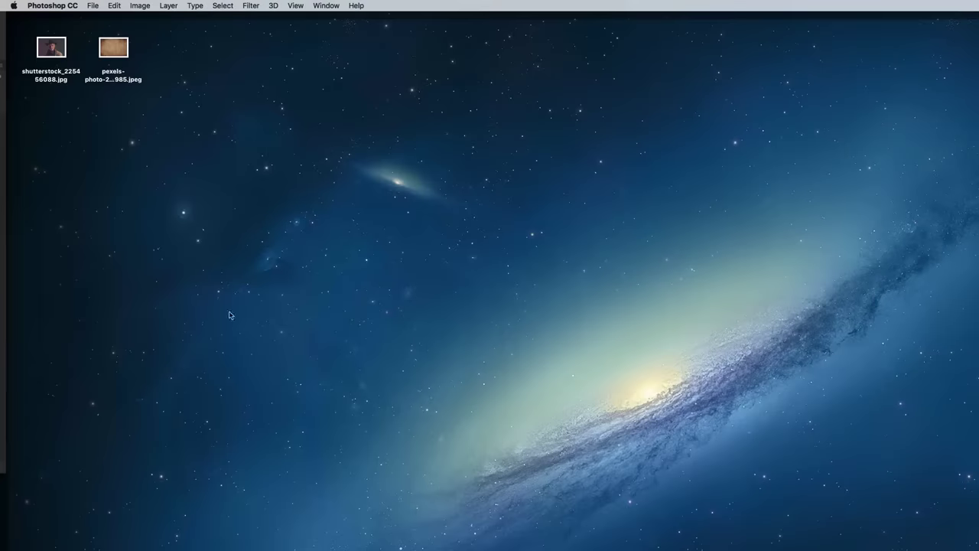
pyautogui.doubleClick(120, 56)
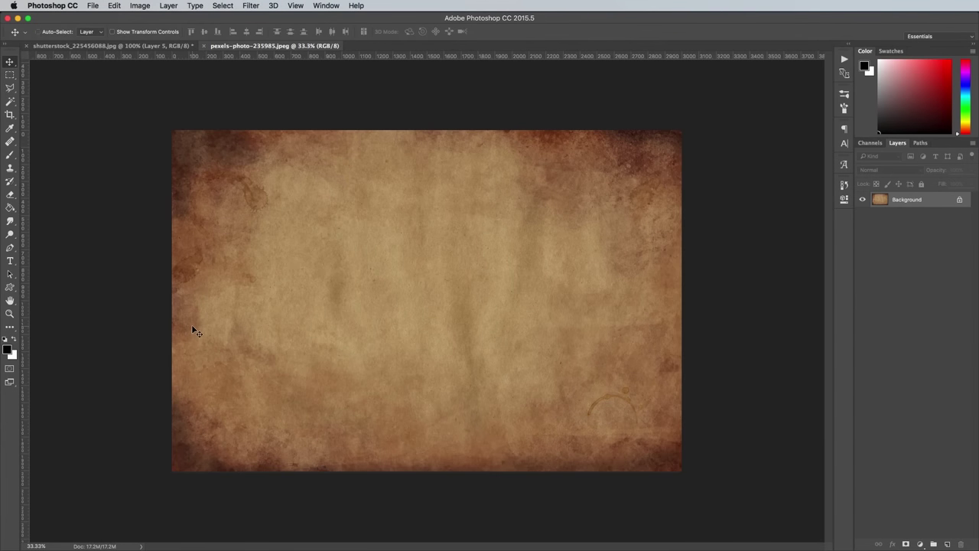
pyautogui.press('super+a')
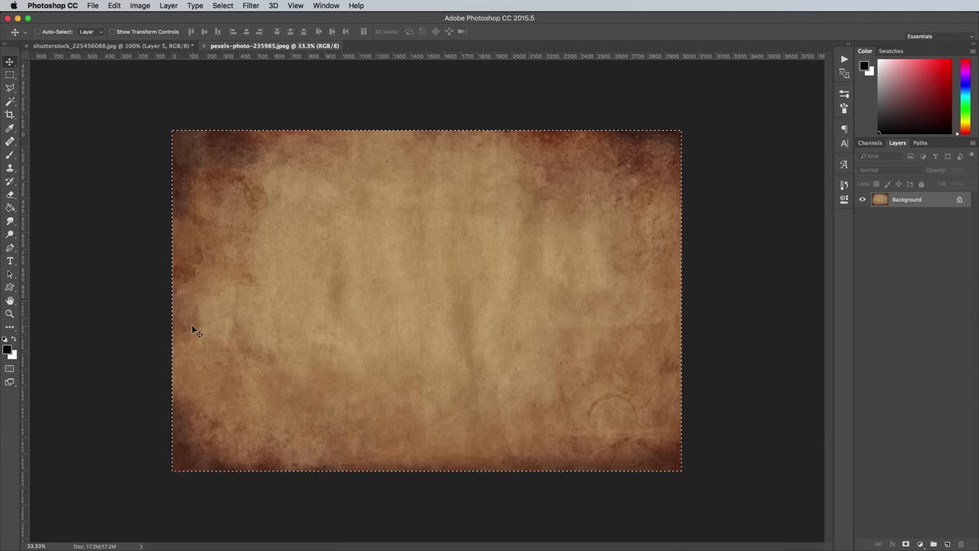
pyautogui.press('super+w')
pyautogui.press('super+v')
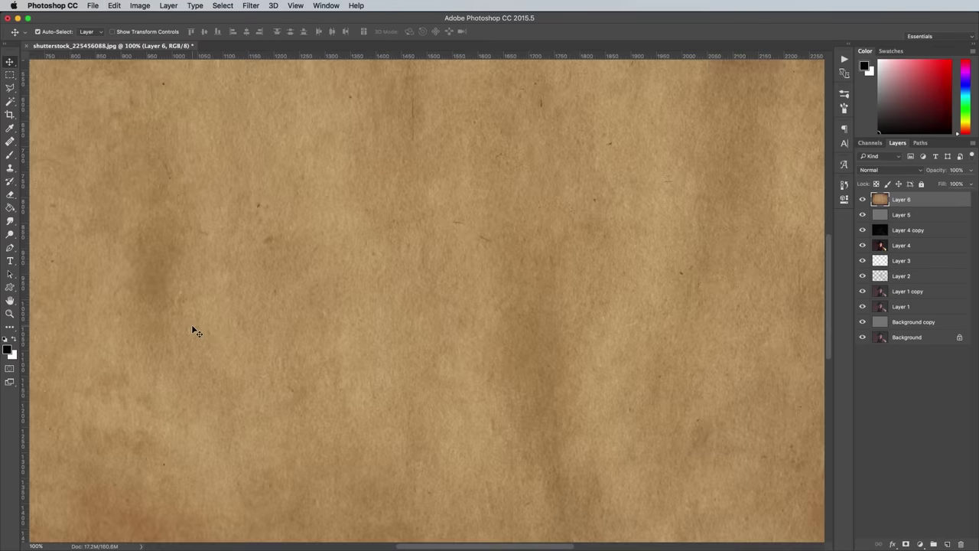
# Set the paper texture layer's blend mode to Soft Light and view the whole image
pyautogui.click(874, 172)
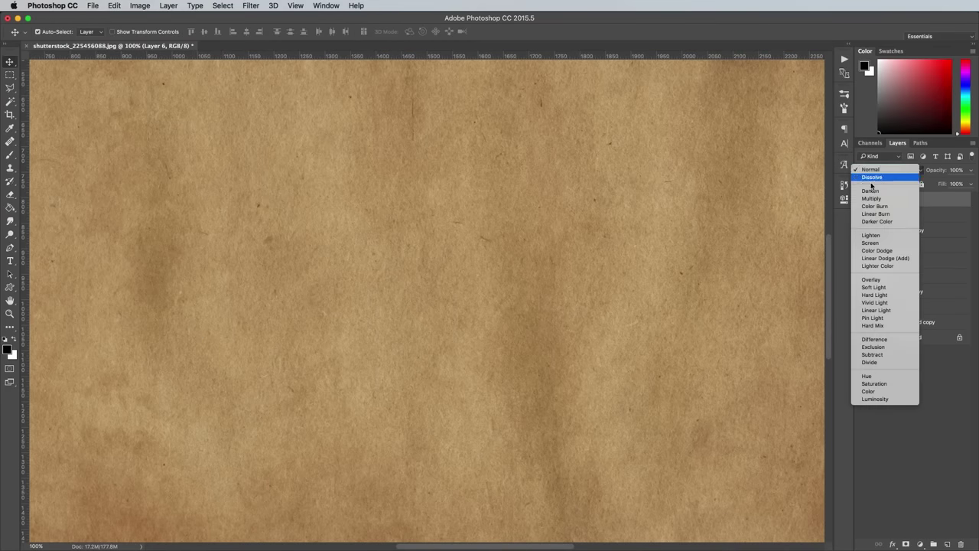
pyautogui.click(876, 288)
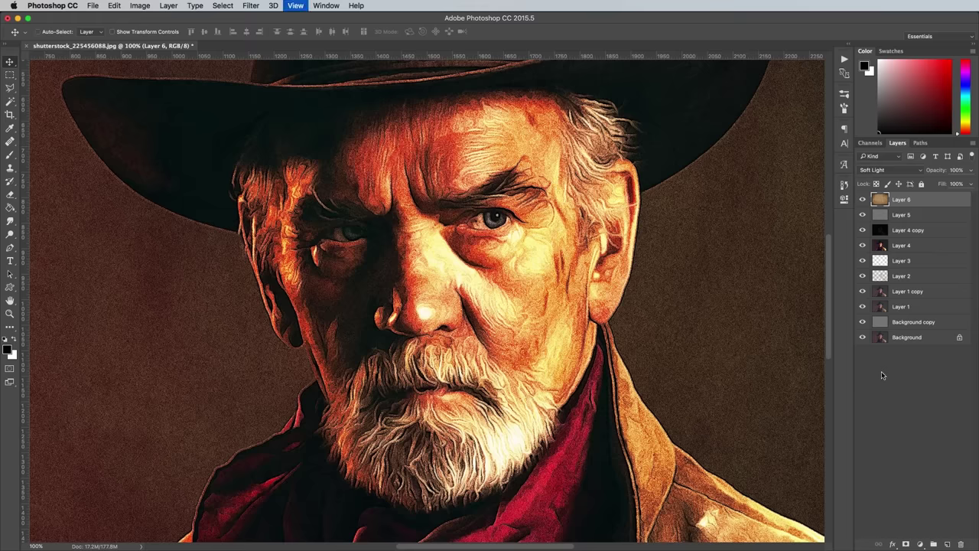
pyautogui.press('super+0')
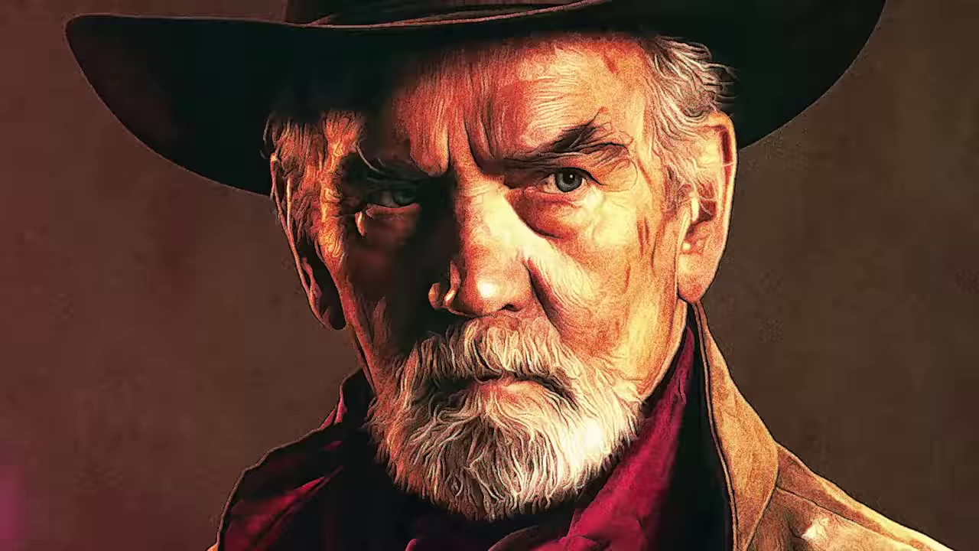